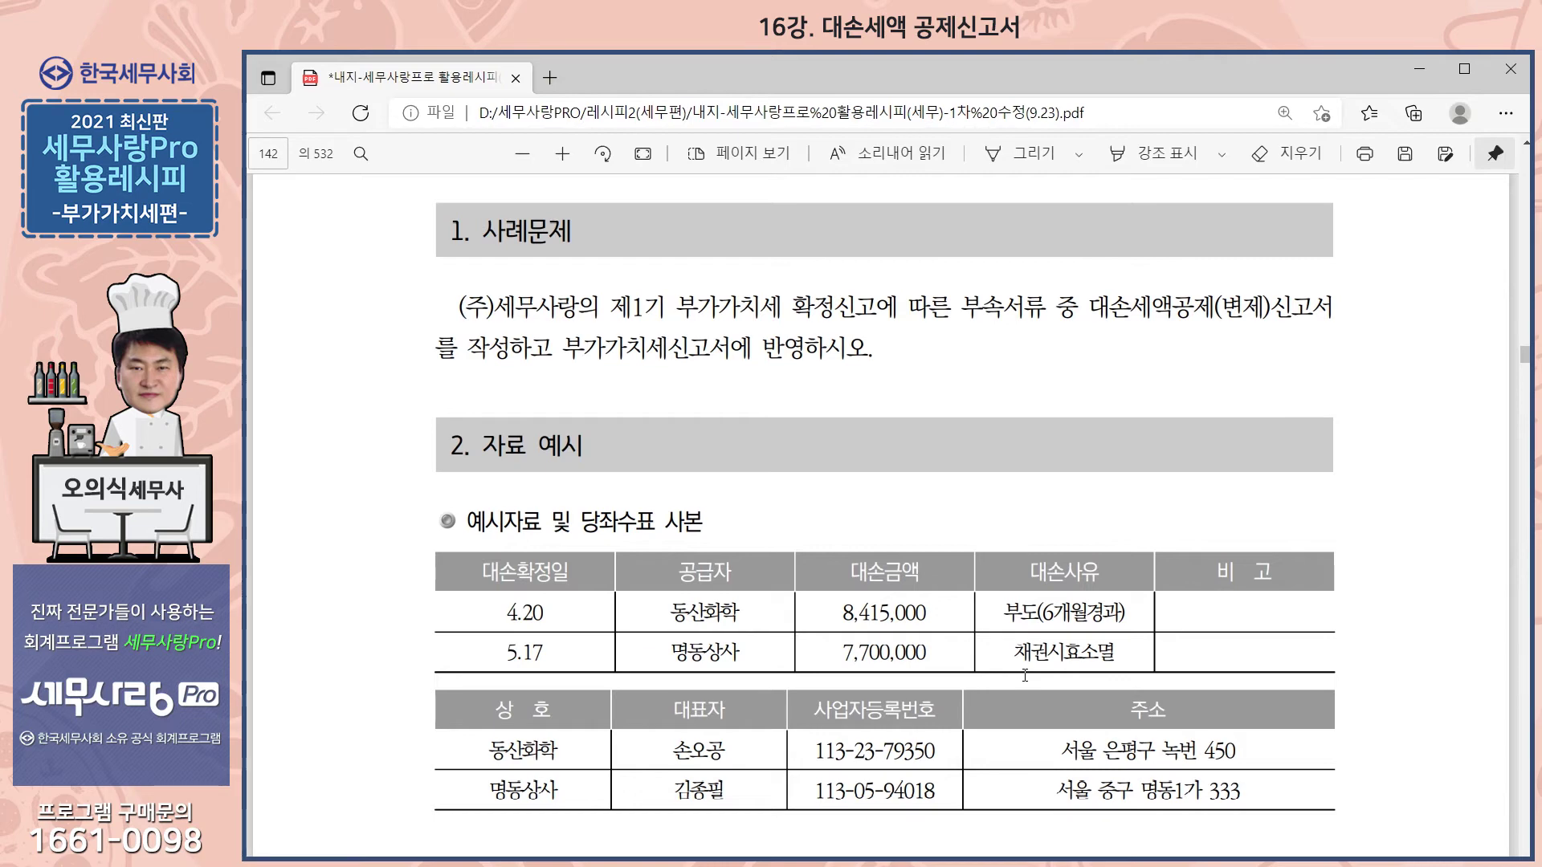
Review the example bad-debt data in the PDF, switch to 세무사랑Pro and set the 대손세액공제신고서 query period to 2021-04 through 2021-06.
scroll(996, 683, "down", 3)
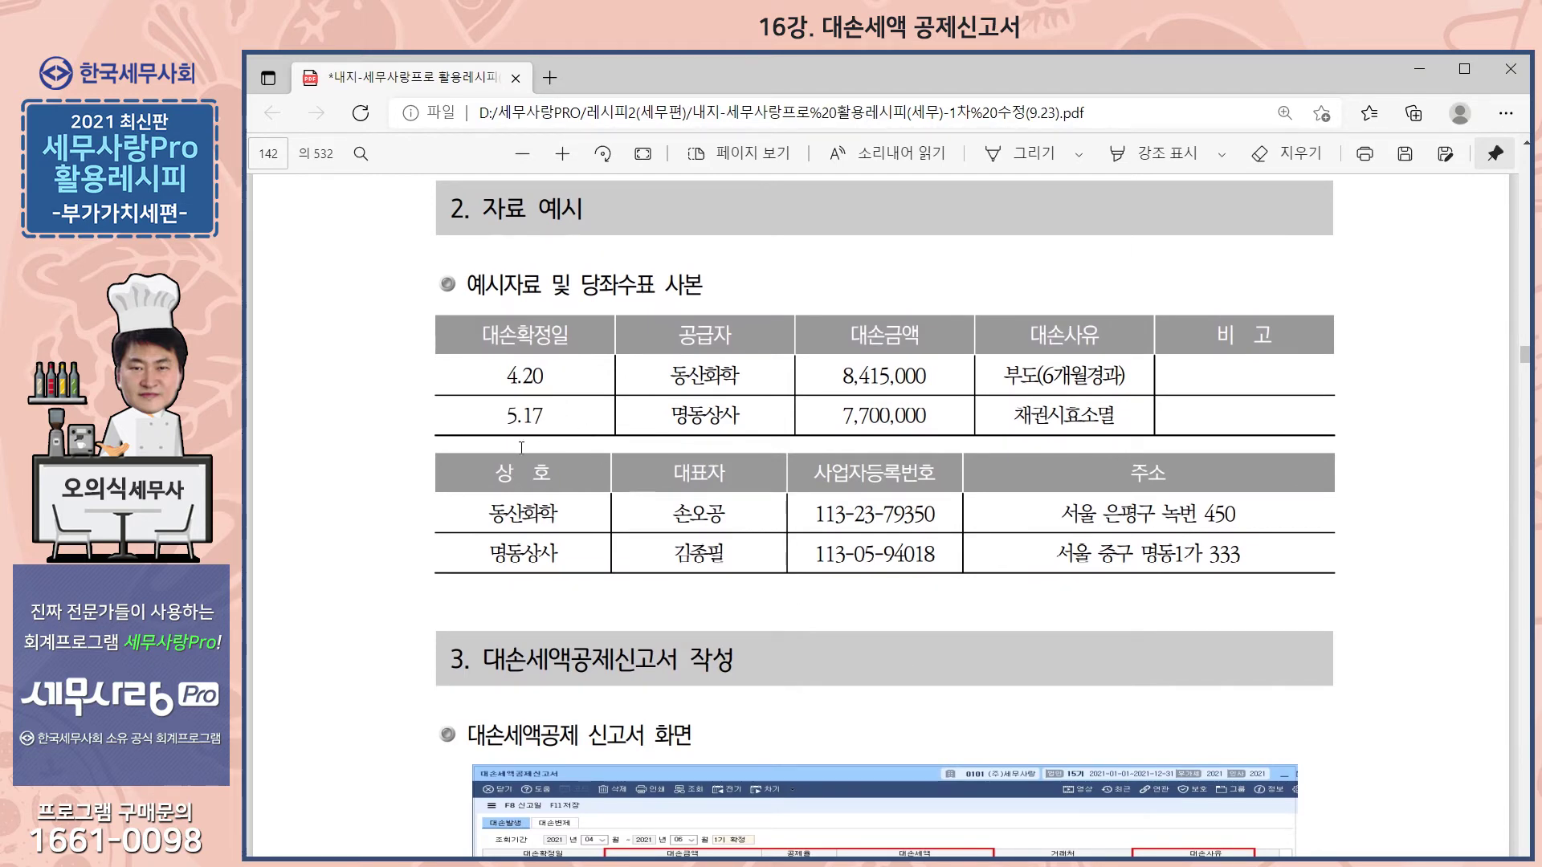
scroll(464, 526, "down", 3)
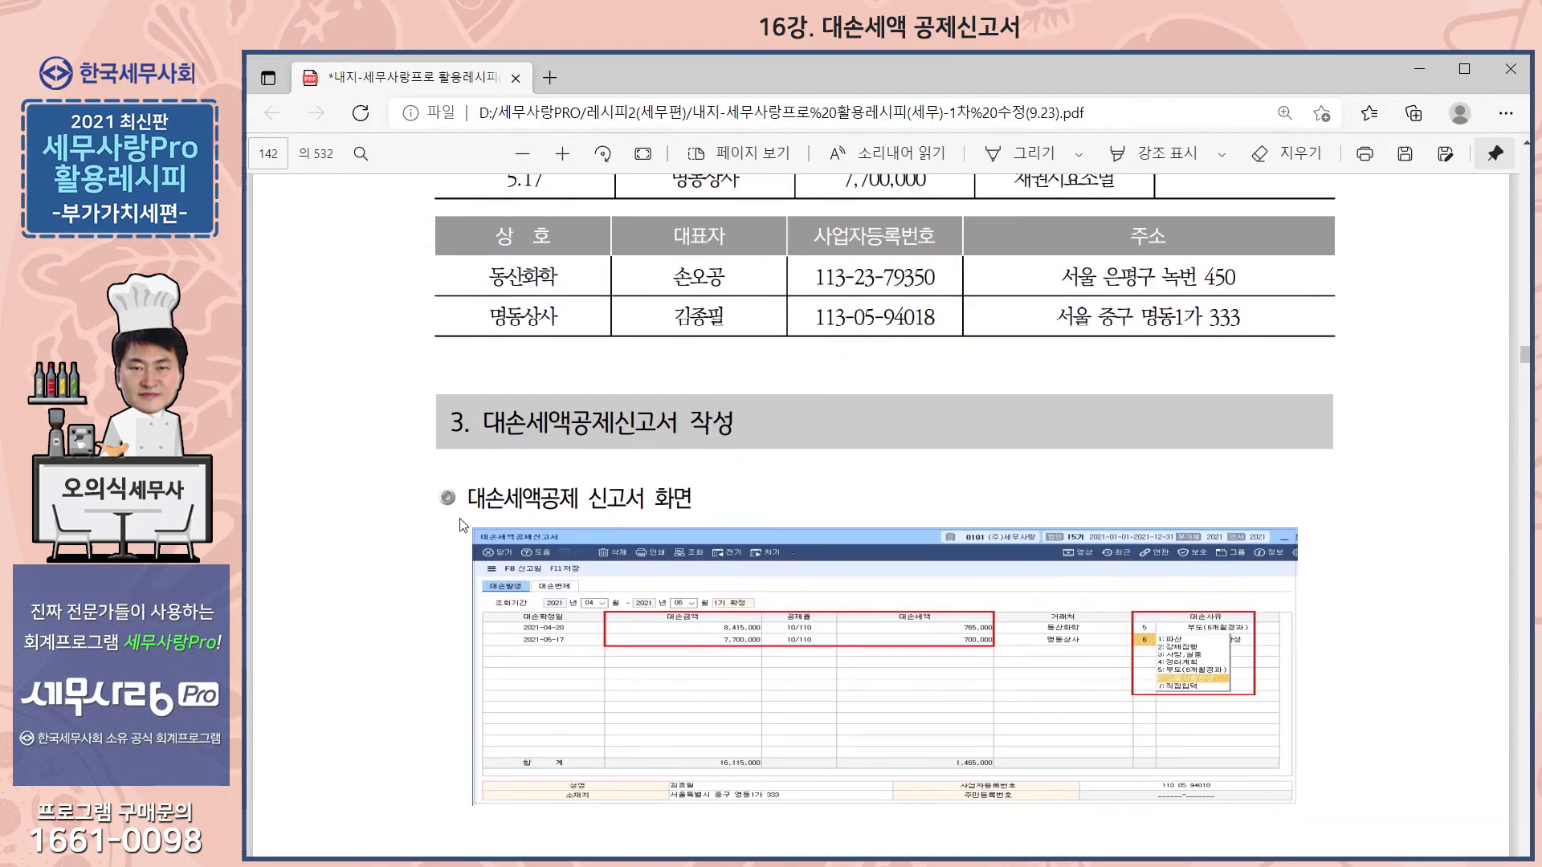
scroll(706, 491, "up", 3)
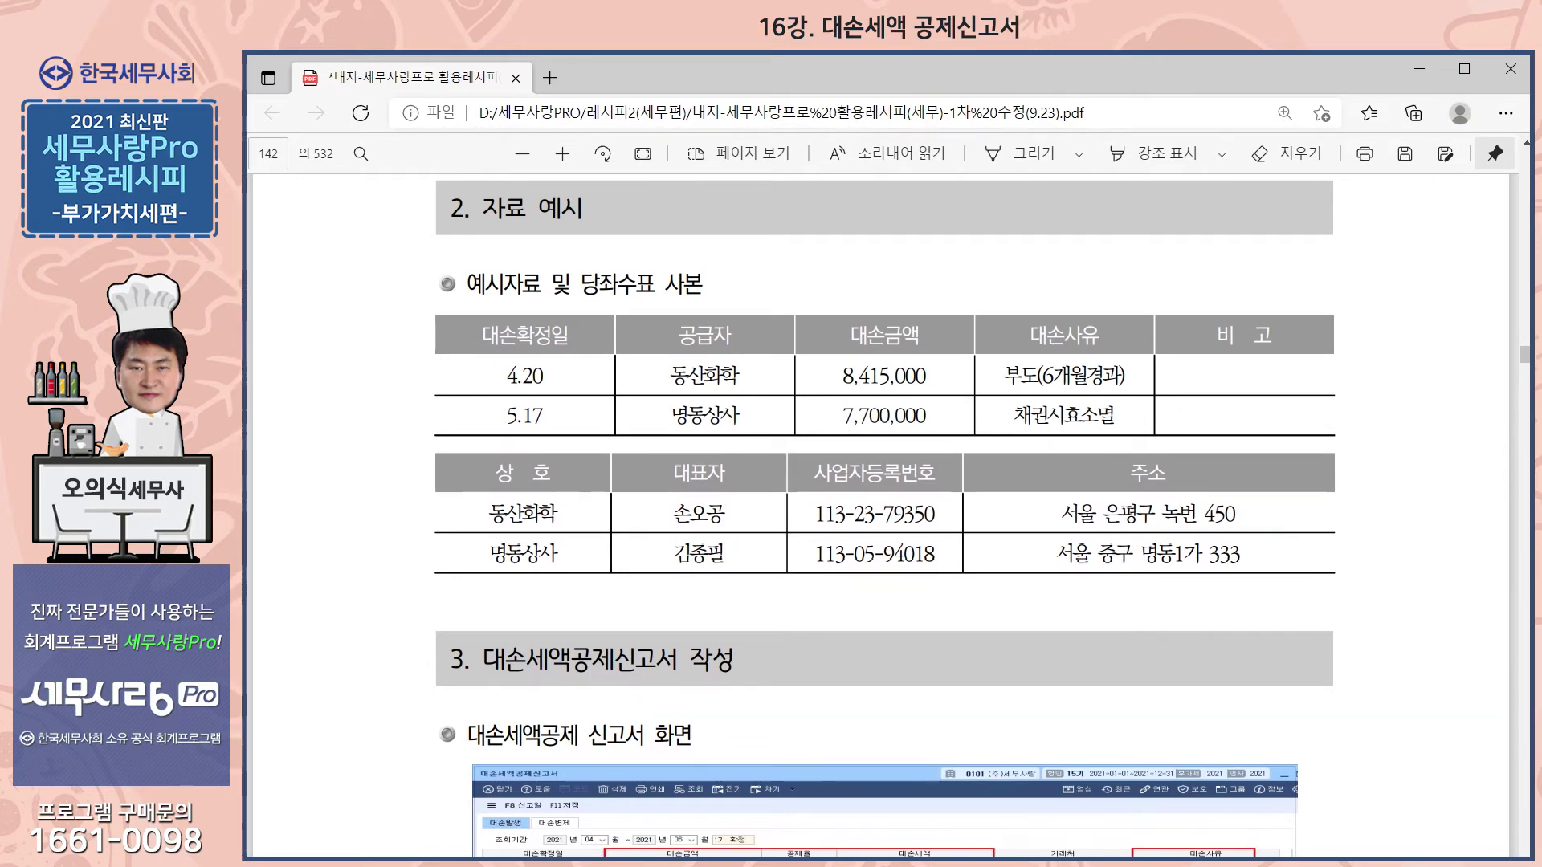
key("alt+Tab")
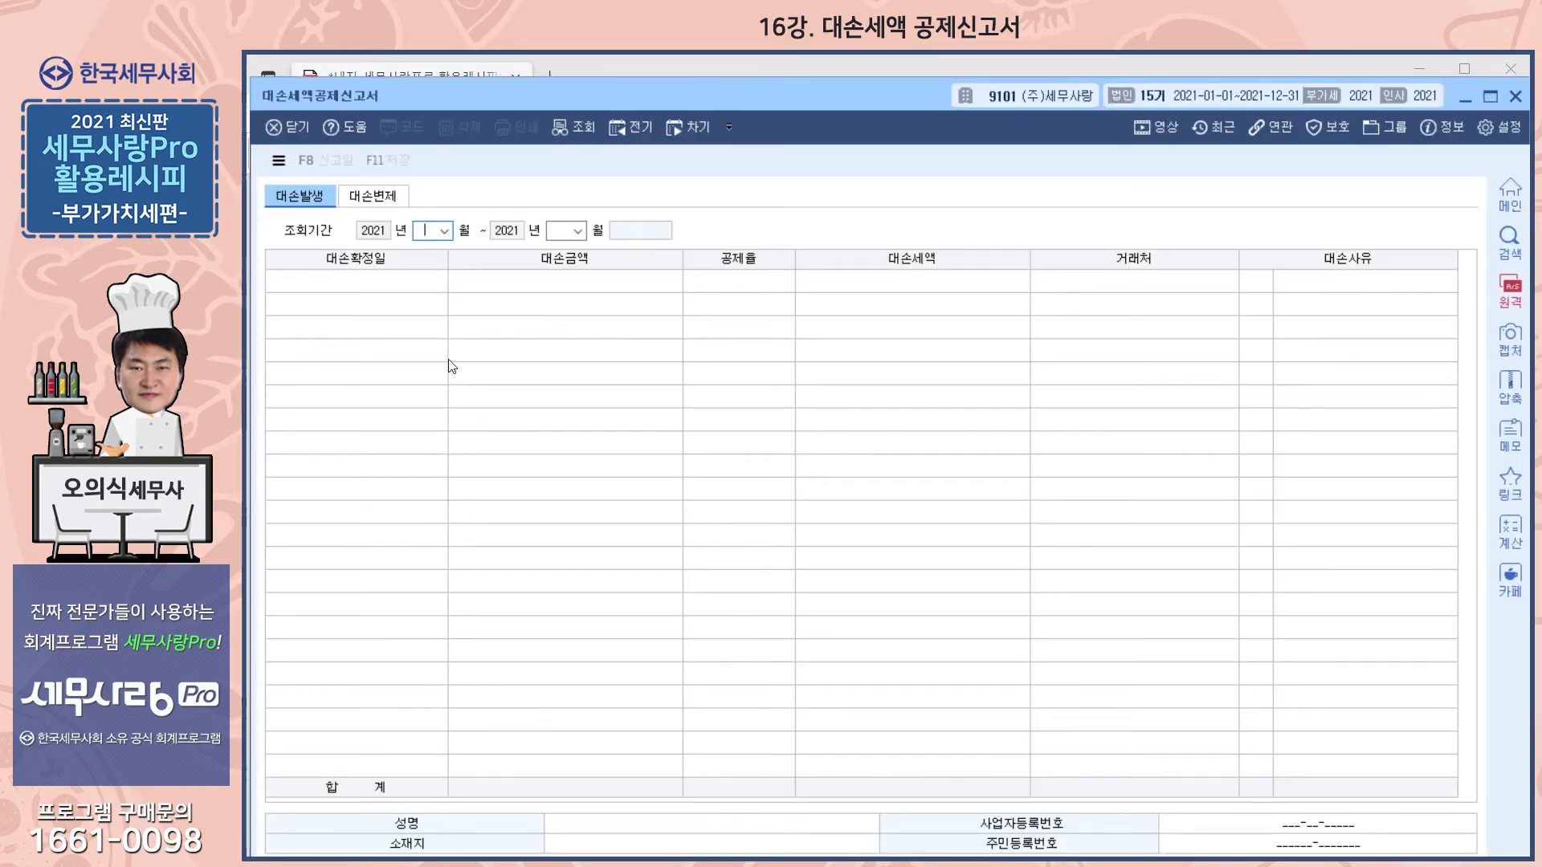
left_click(444, 231)
left_click(432, 291)
left_click(577, 230)
left_click(562, 318)
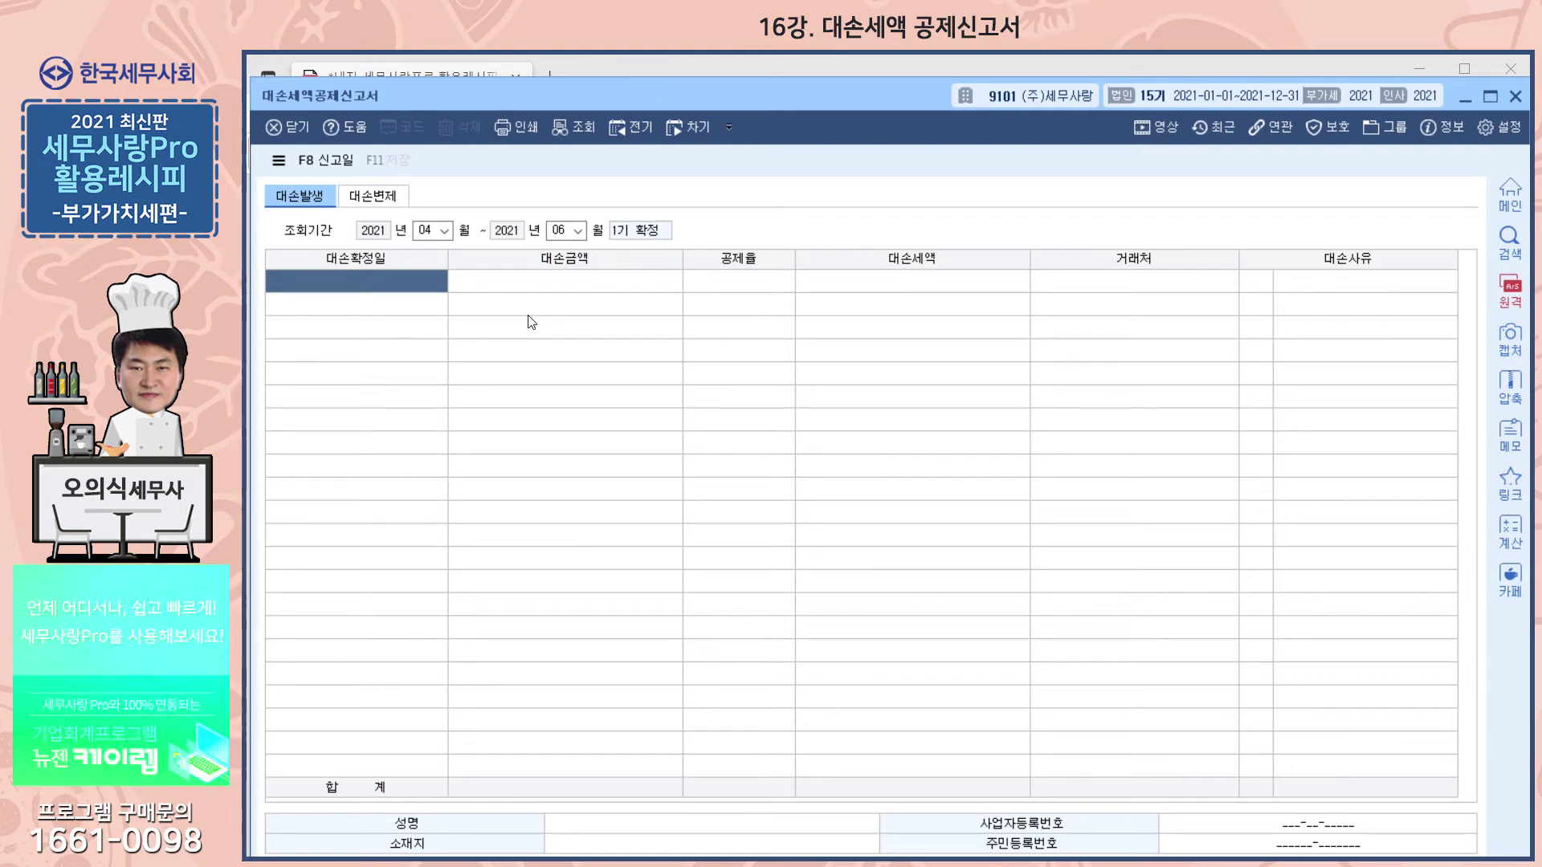
In the first 대손발생 row, enter the bad-debt date 2021-04-20 and amount 8,415,000, accepting the calculated tax.
type("4")
type("021")
type("0420")
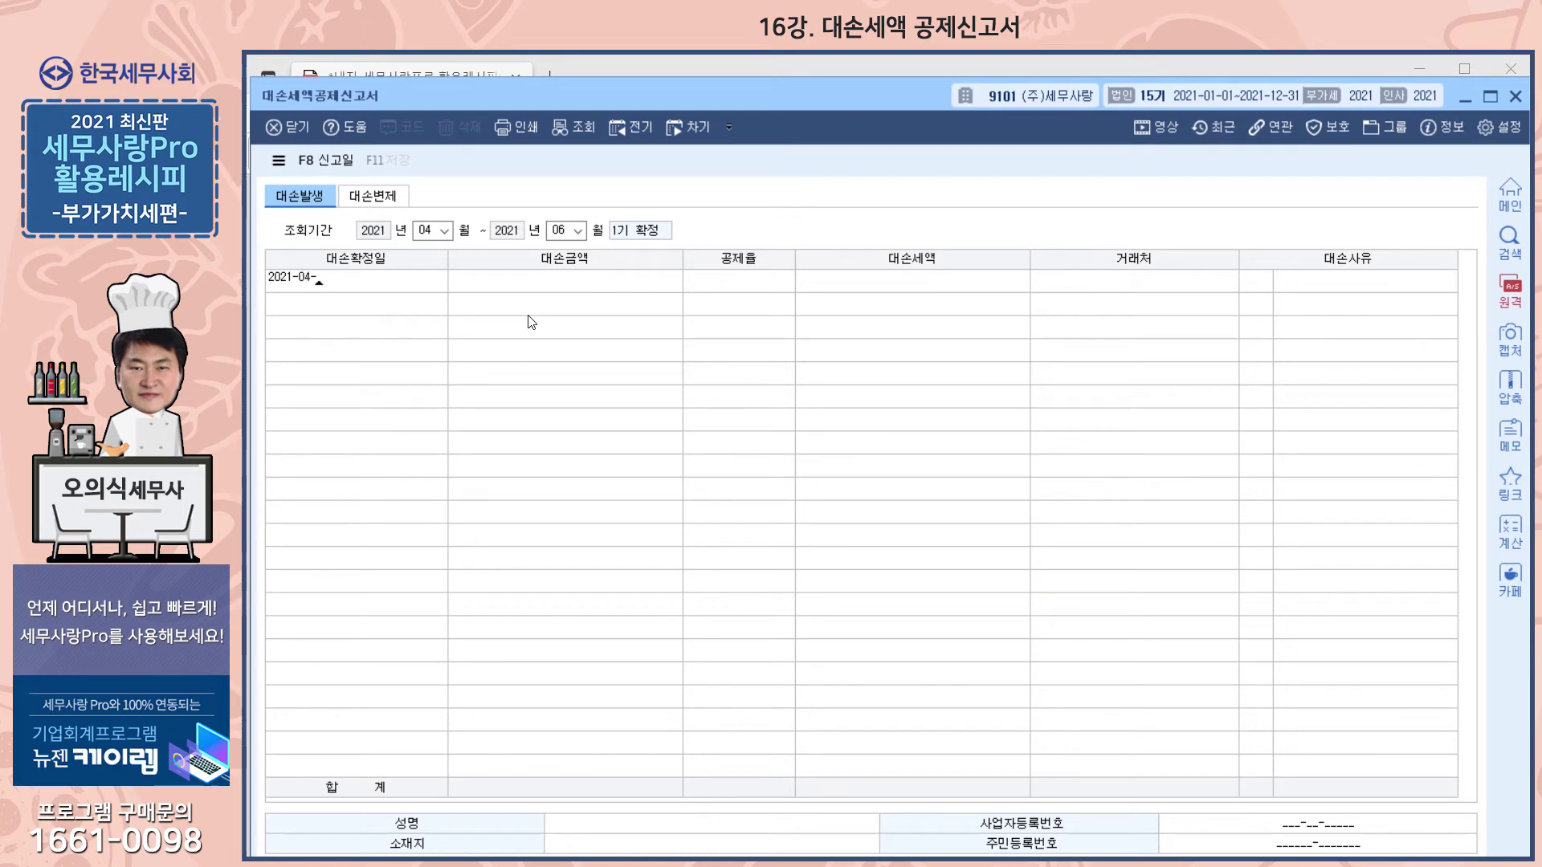
key("Return")
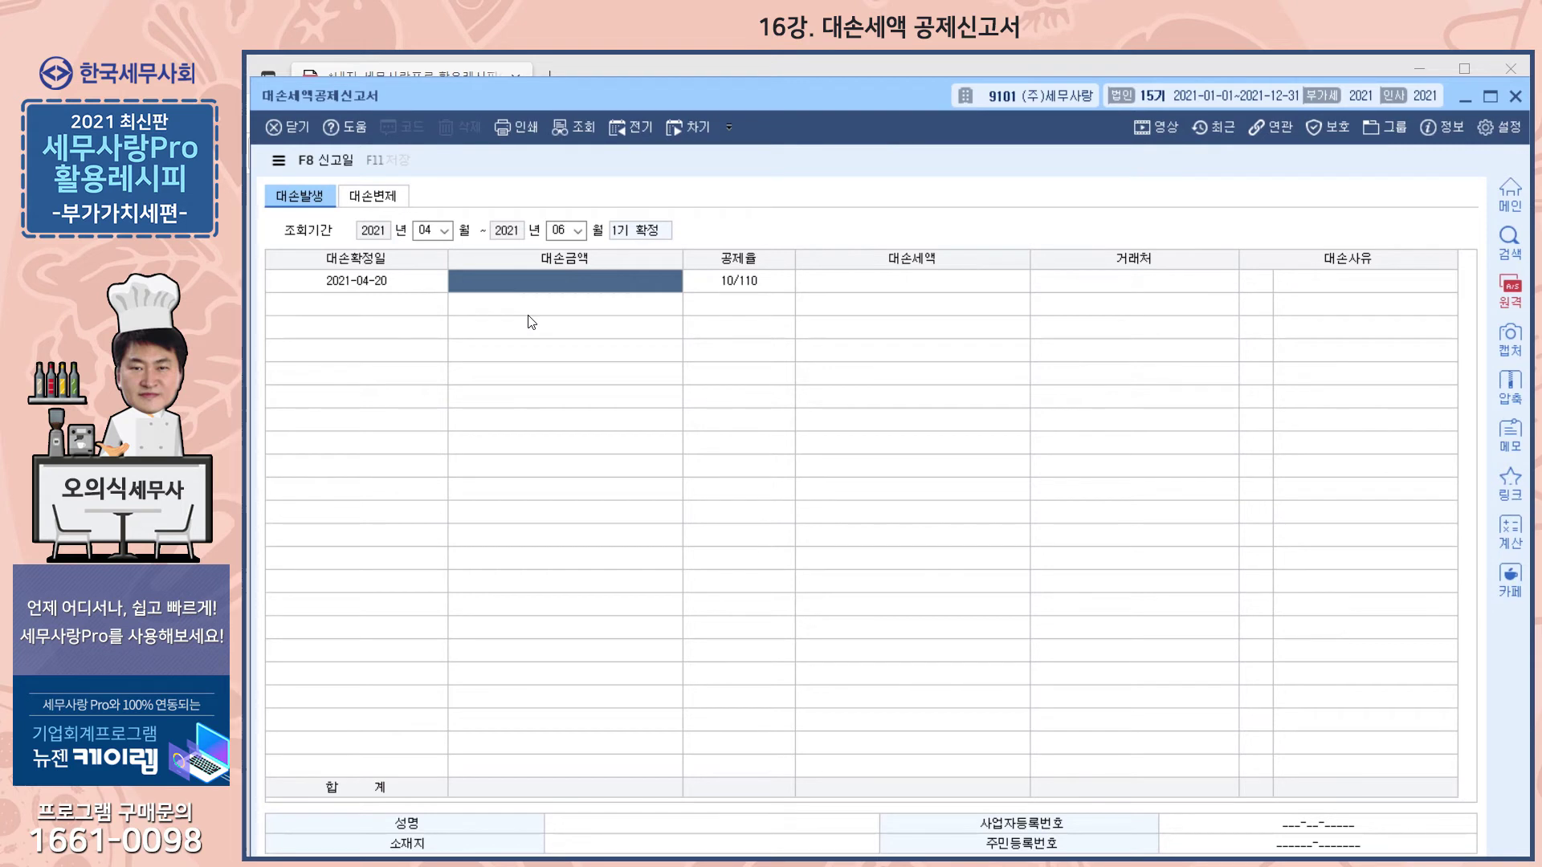
type("8,415")
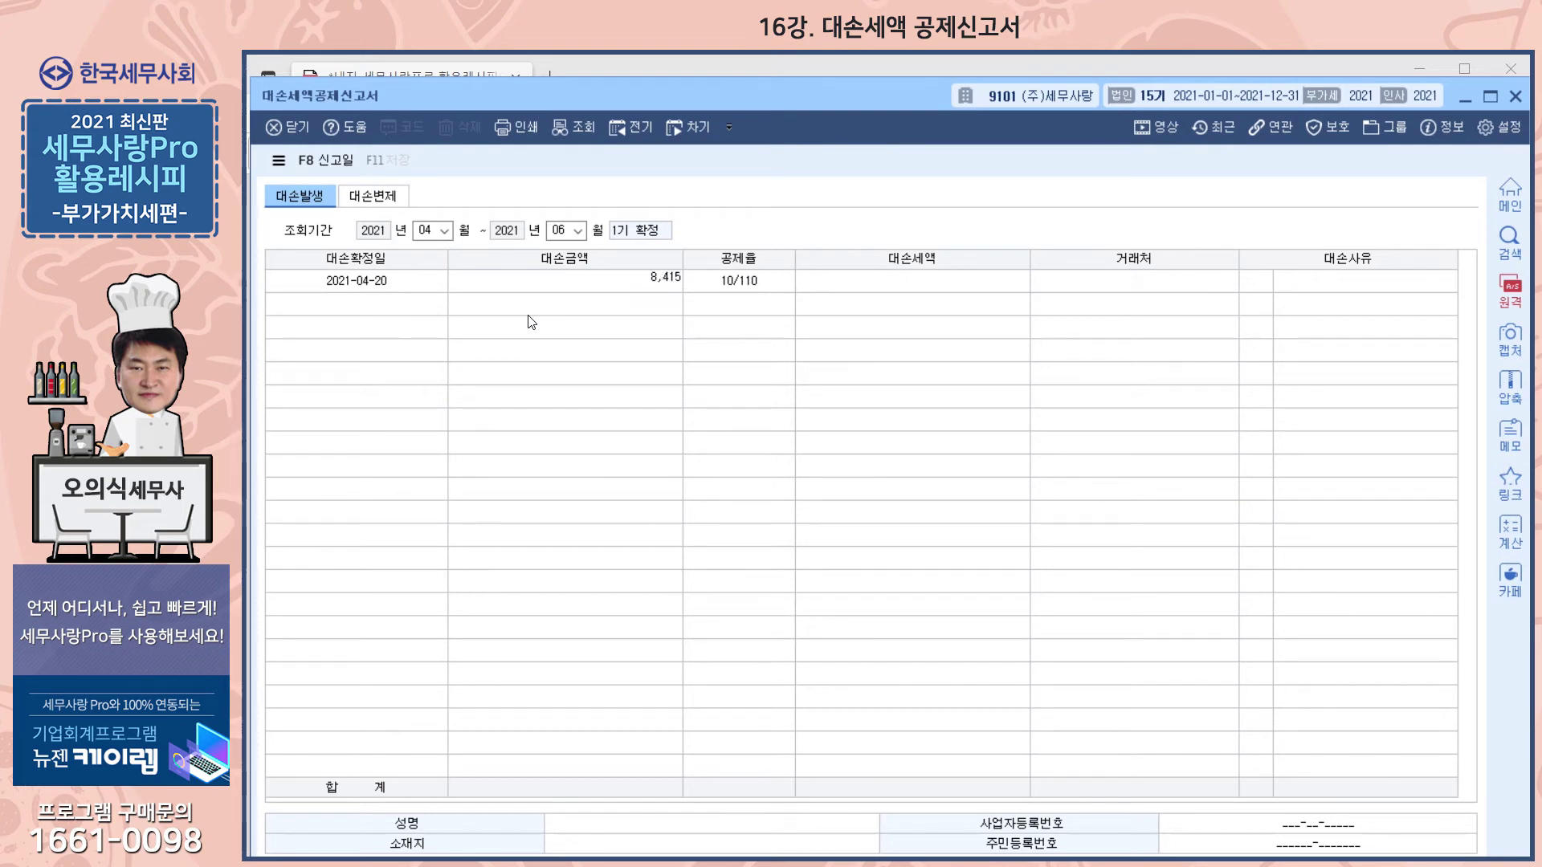
type(",000")
key("Return")
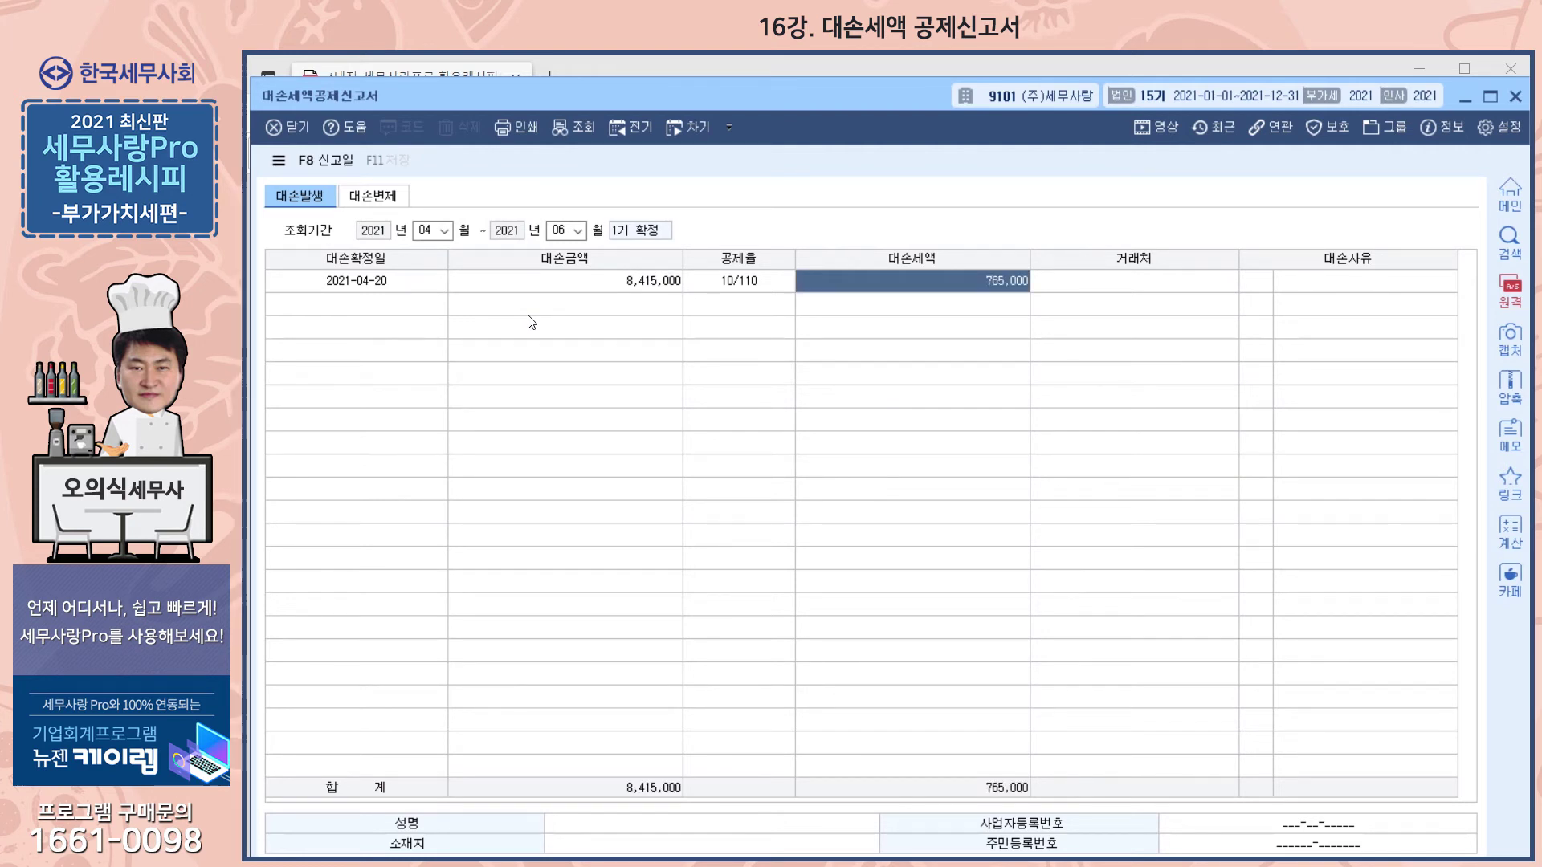
key("Return")
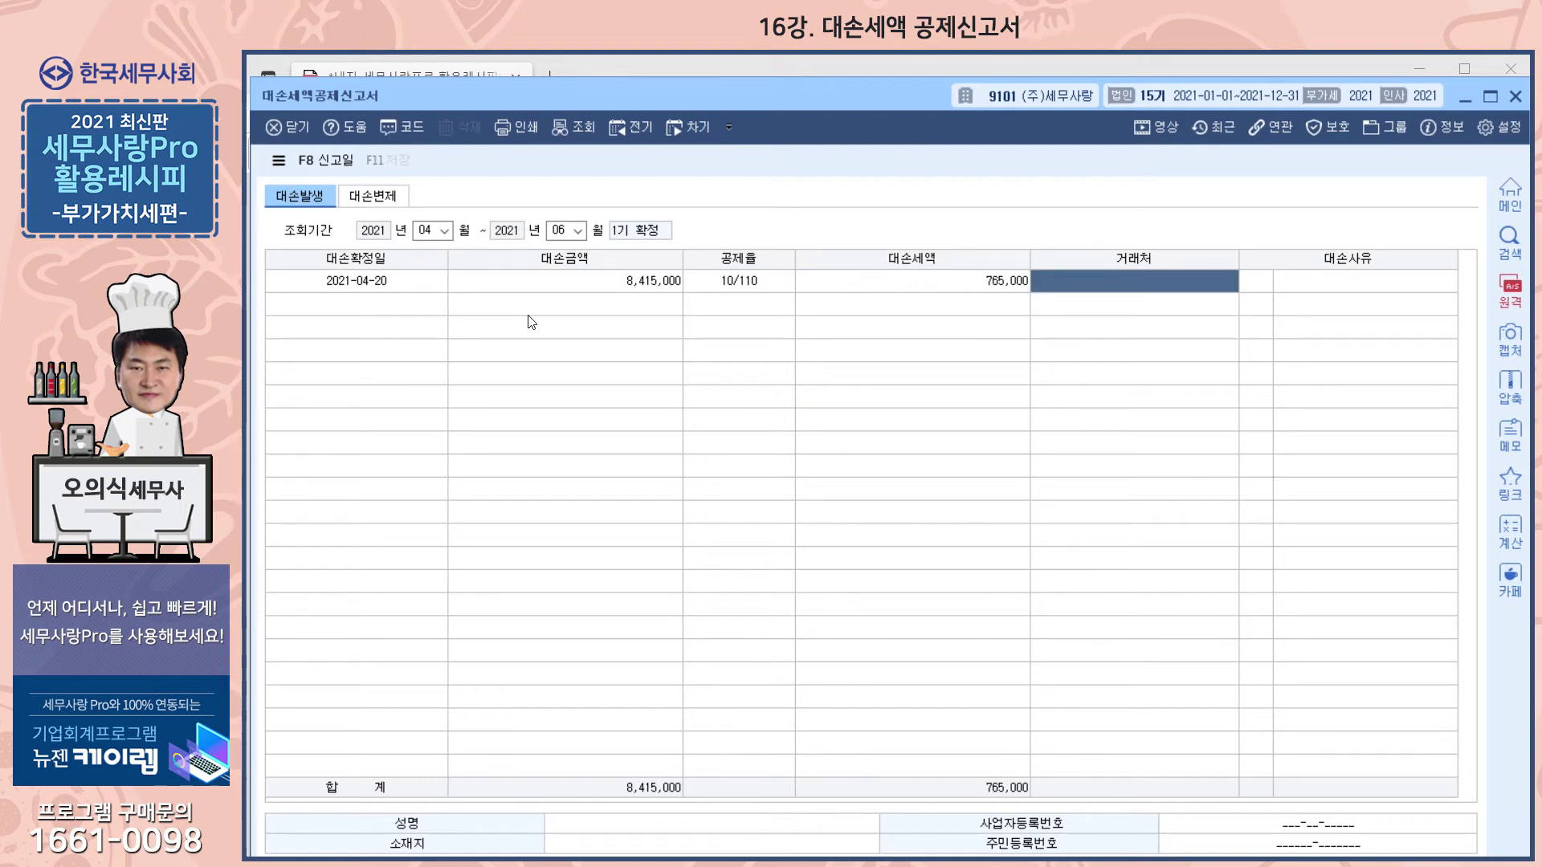
Look up 동산화학 as the first row's customer and set its bad-debt reason to 5:부도(6개월경과).
key("F2")
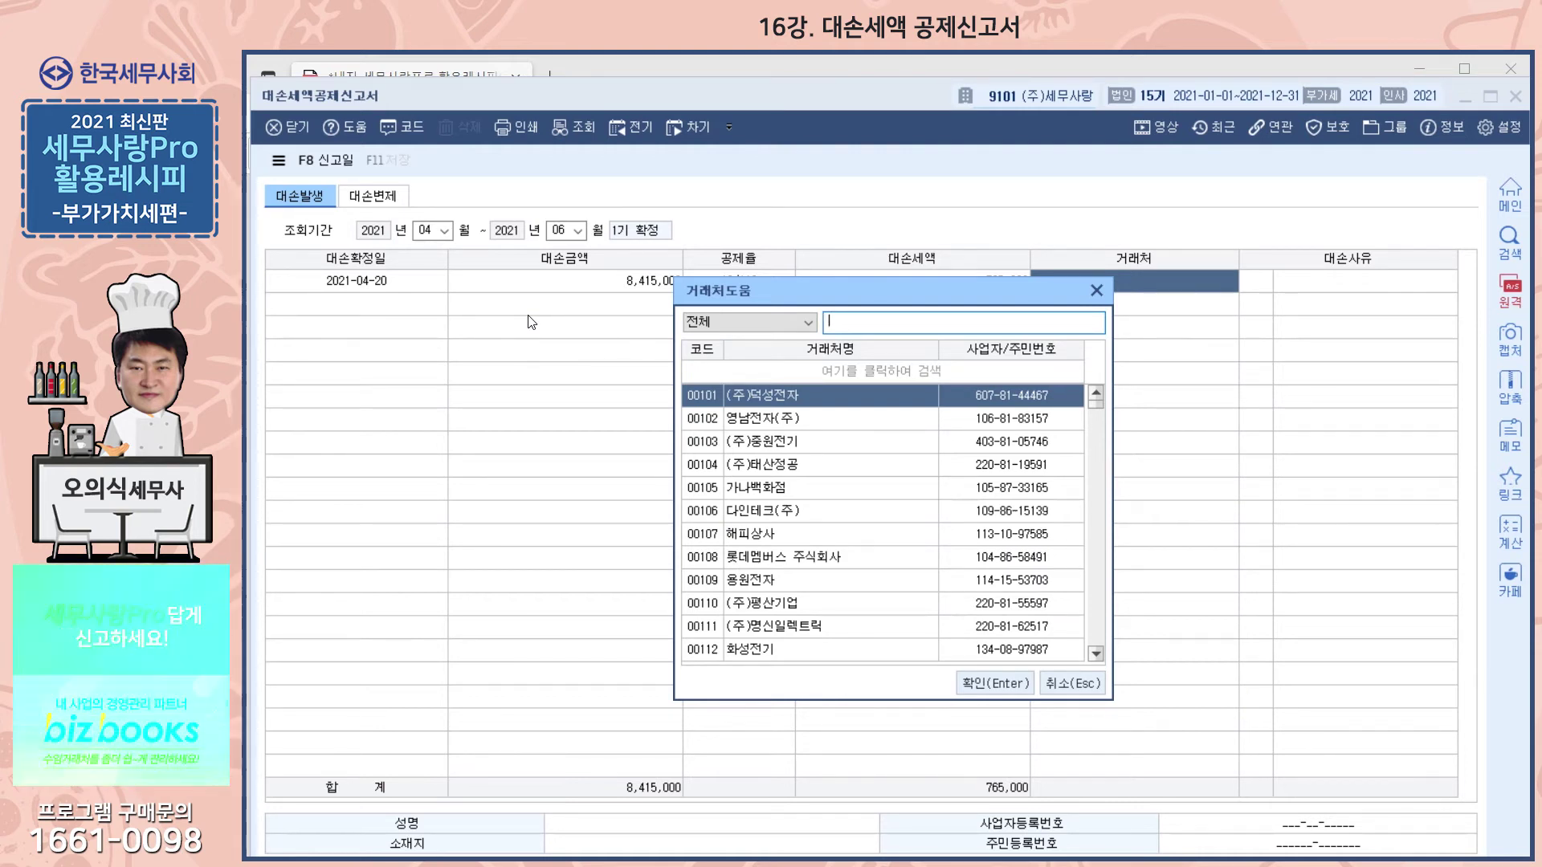
type("동")
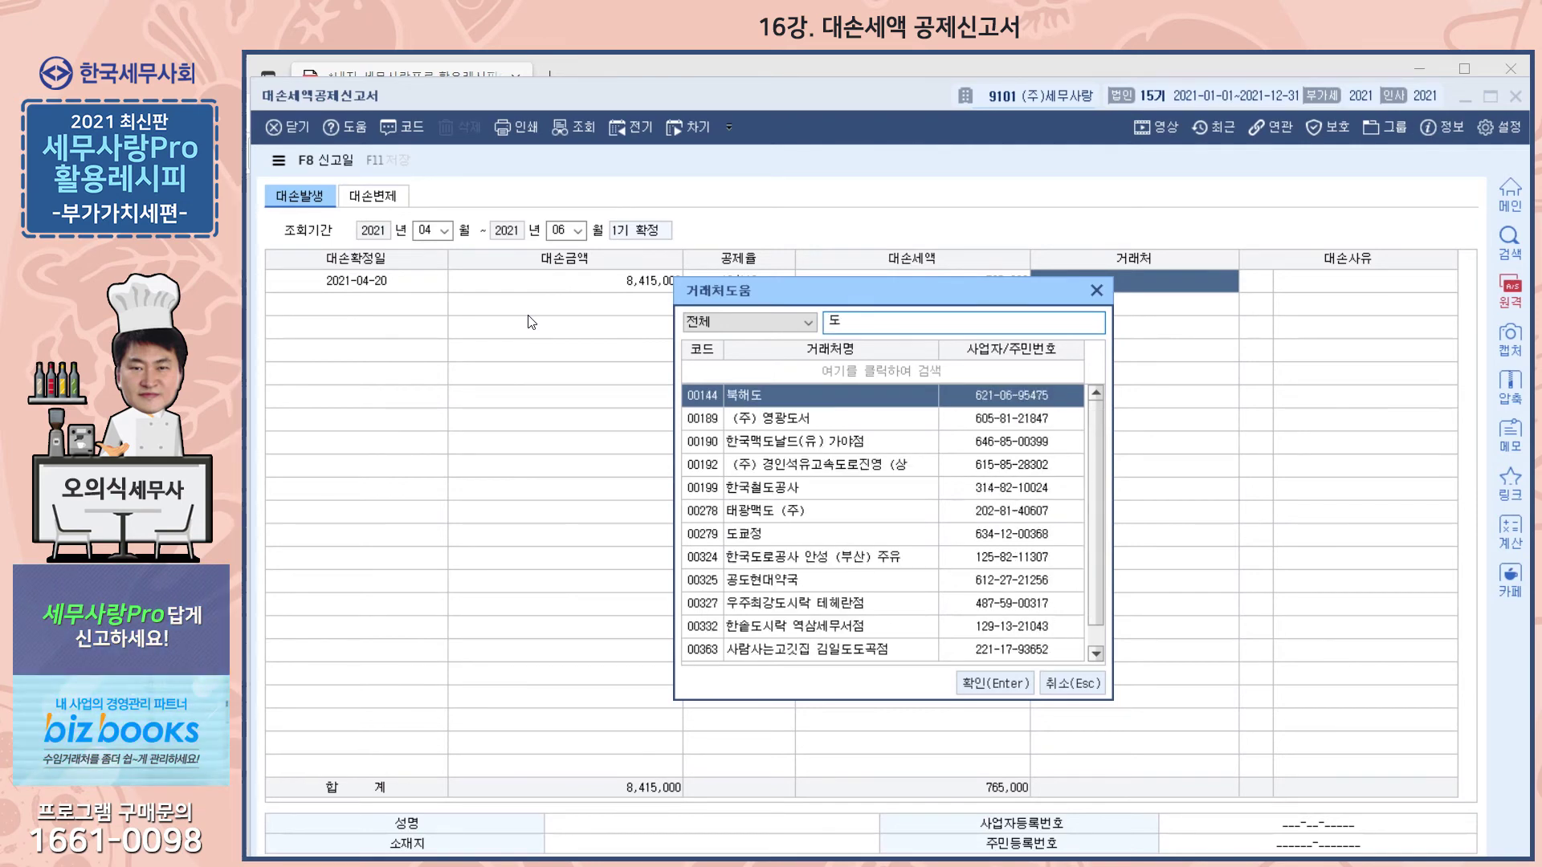
type("산")
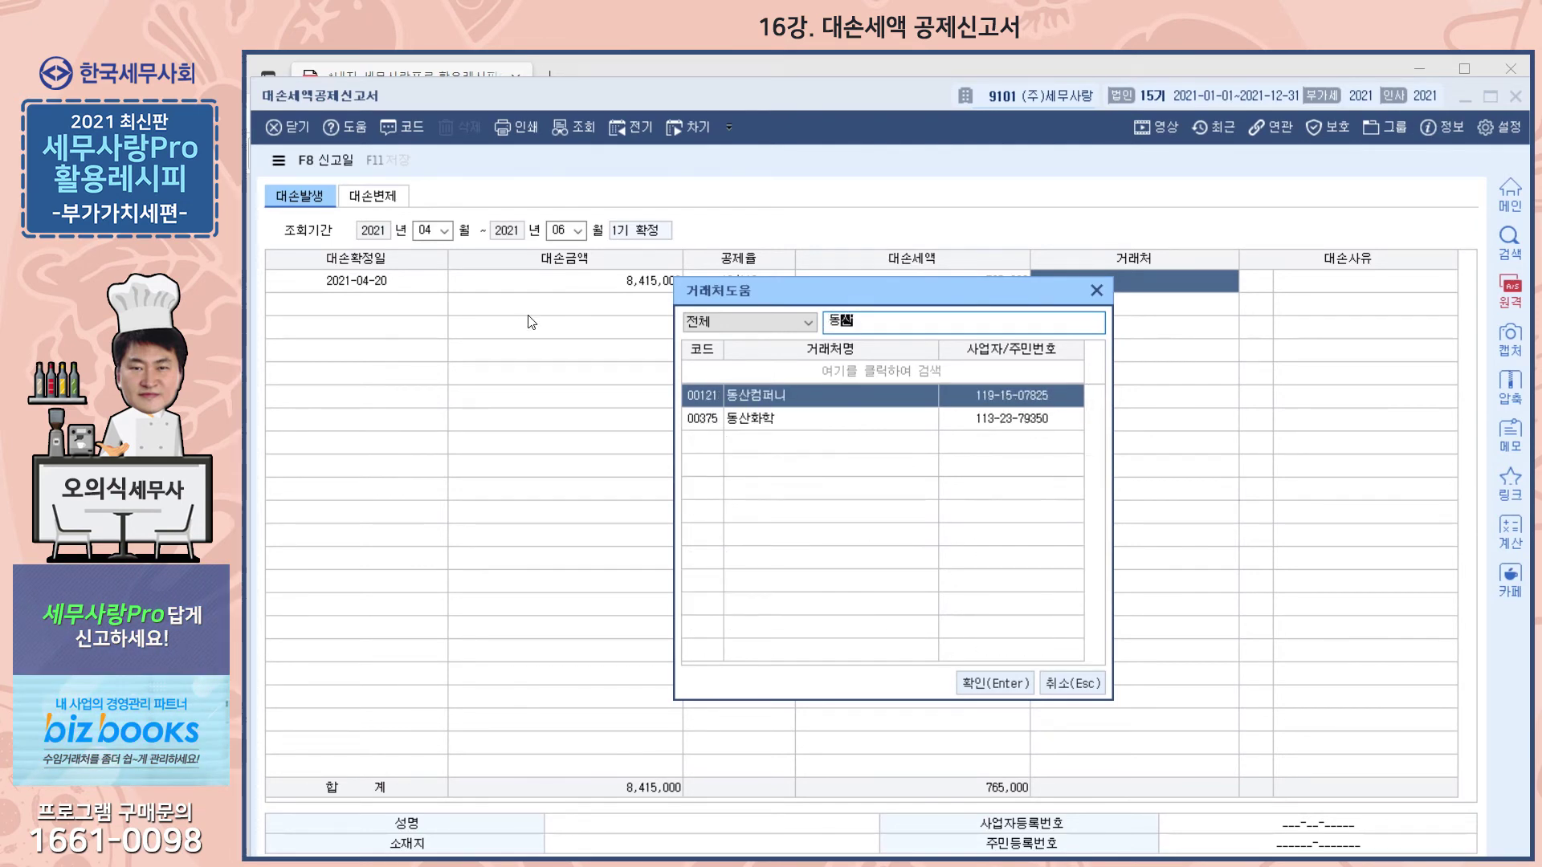
key("Down")
key("Return")
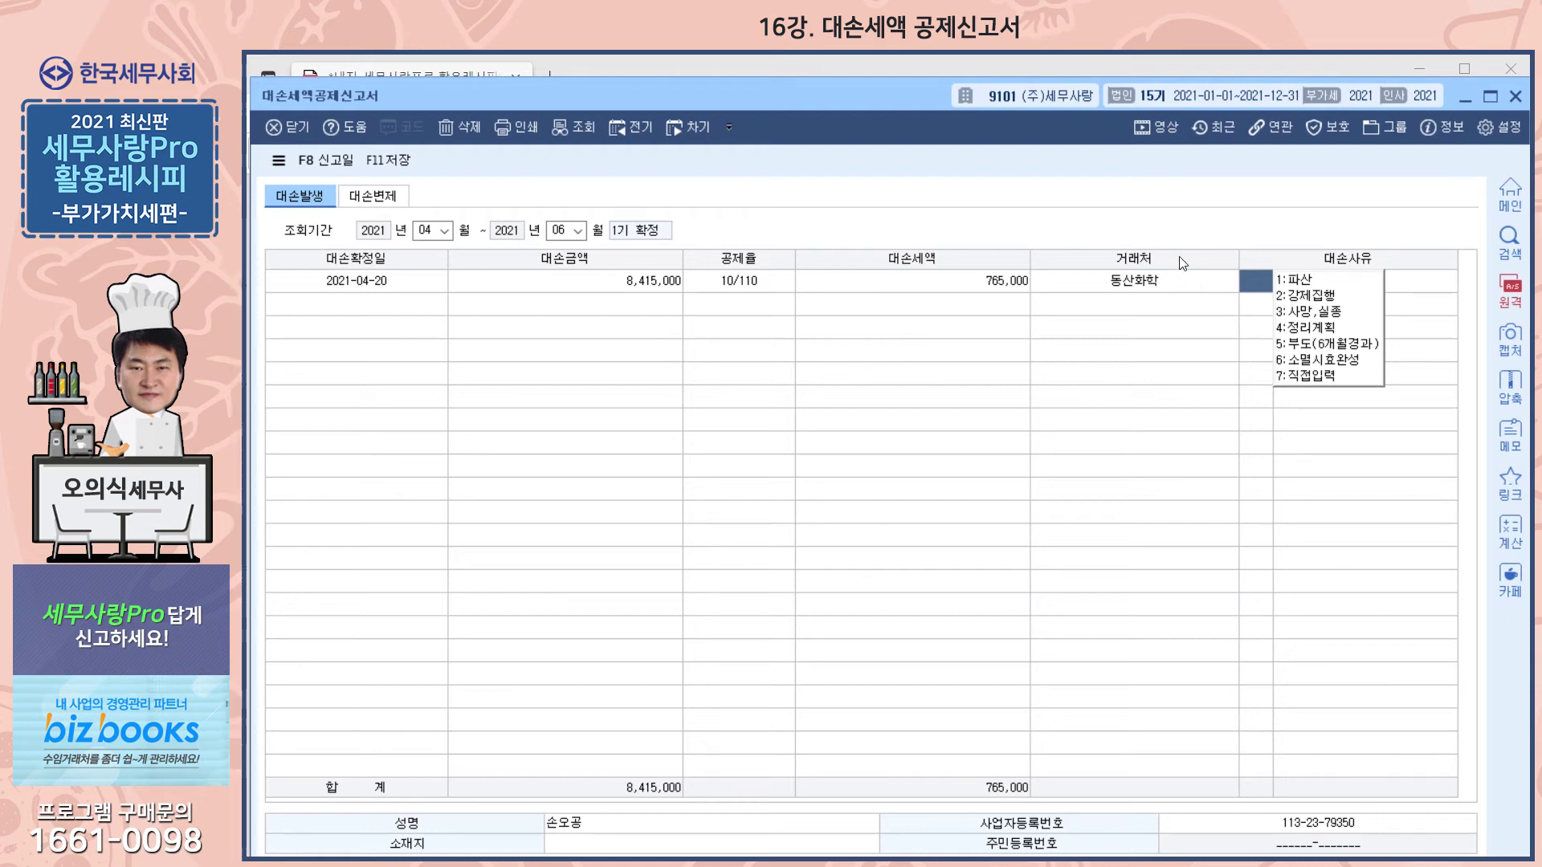
left_click(1339, 346)
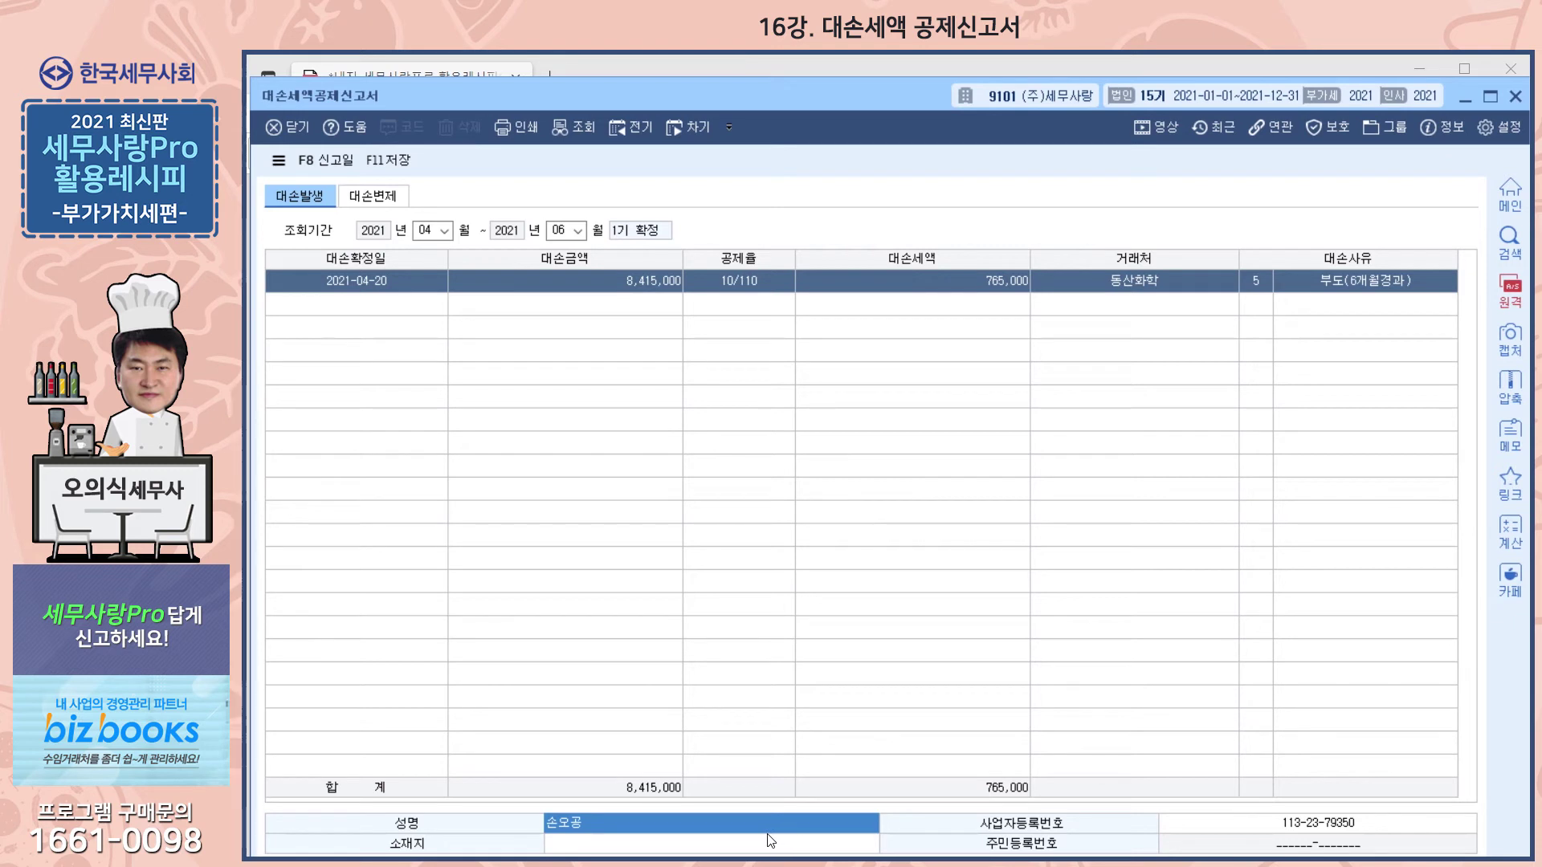
In the second row, enter the bad-debt date 2021-05-17 and amount 7,700,000, accepting the calculated tax.
left_click(329, 302)
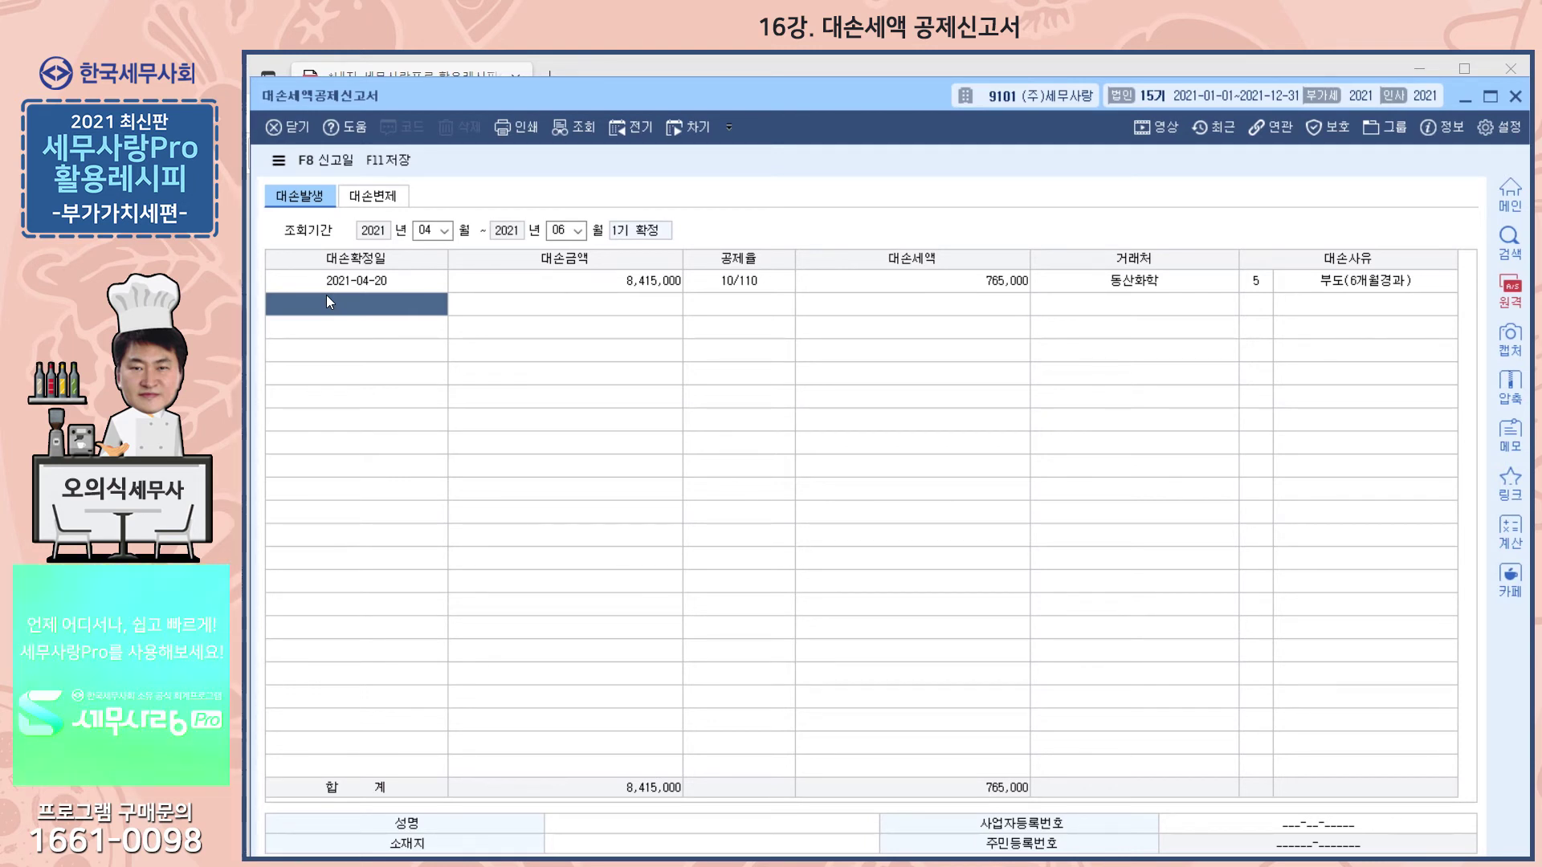
left_click(326, 296)
type("21-05-17")
key("Return")
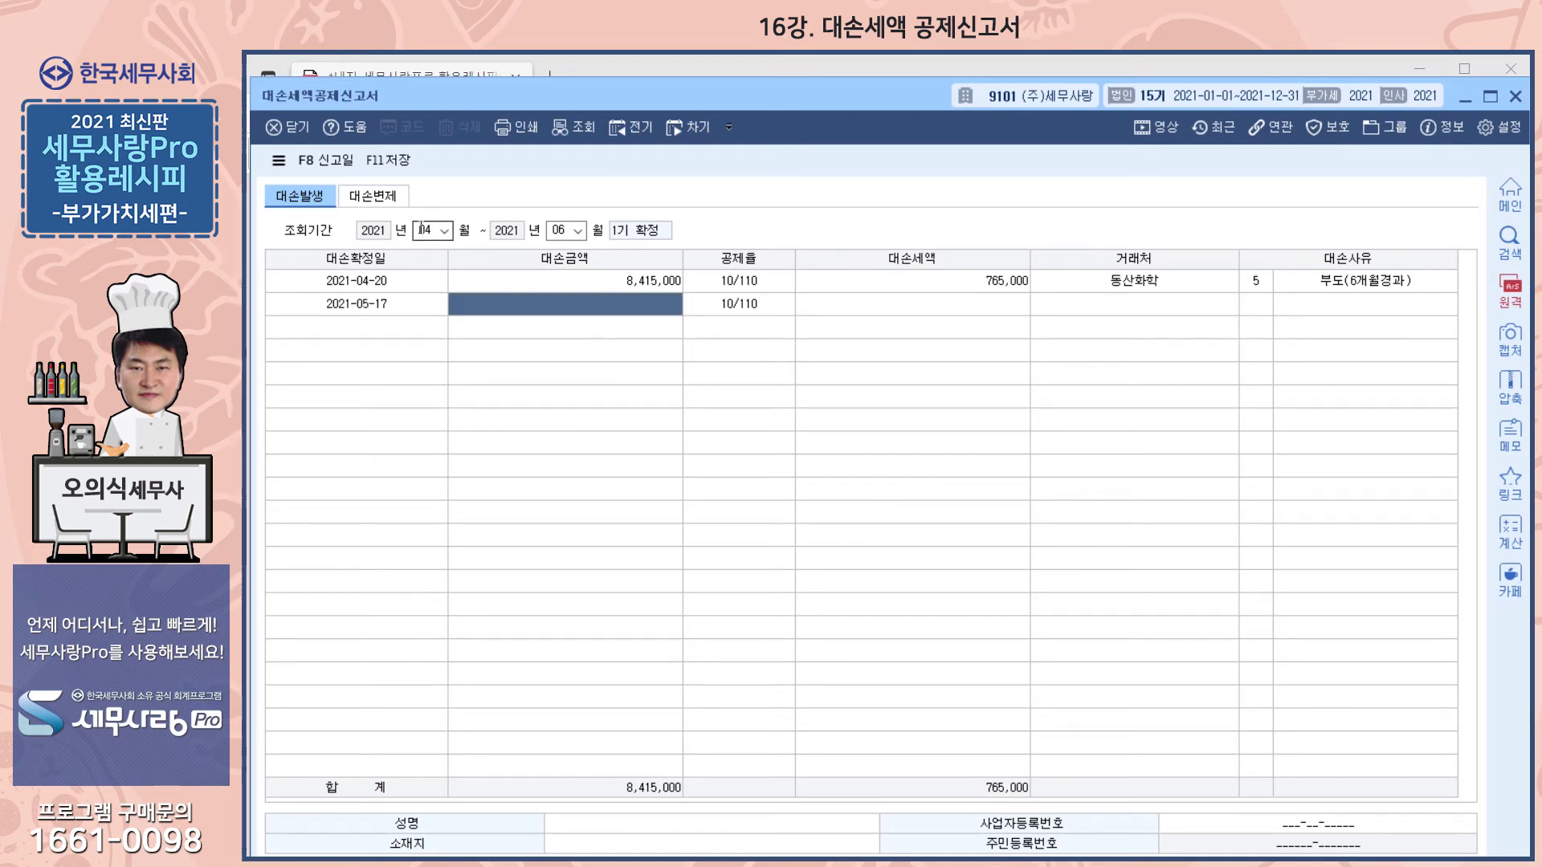
type("7,700,000")
key("Return")
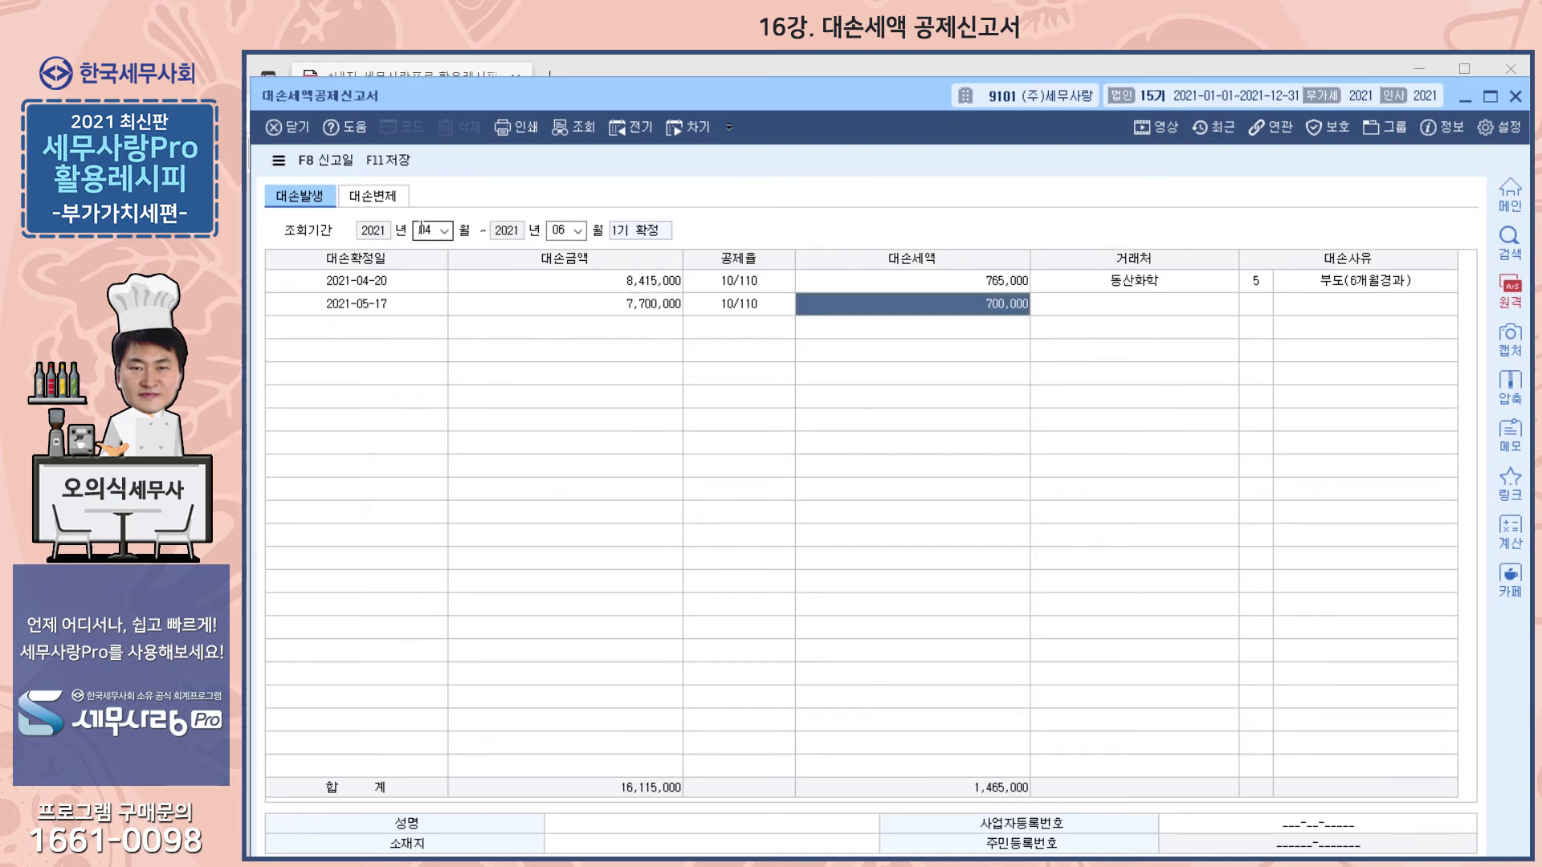
key("Return")
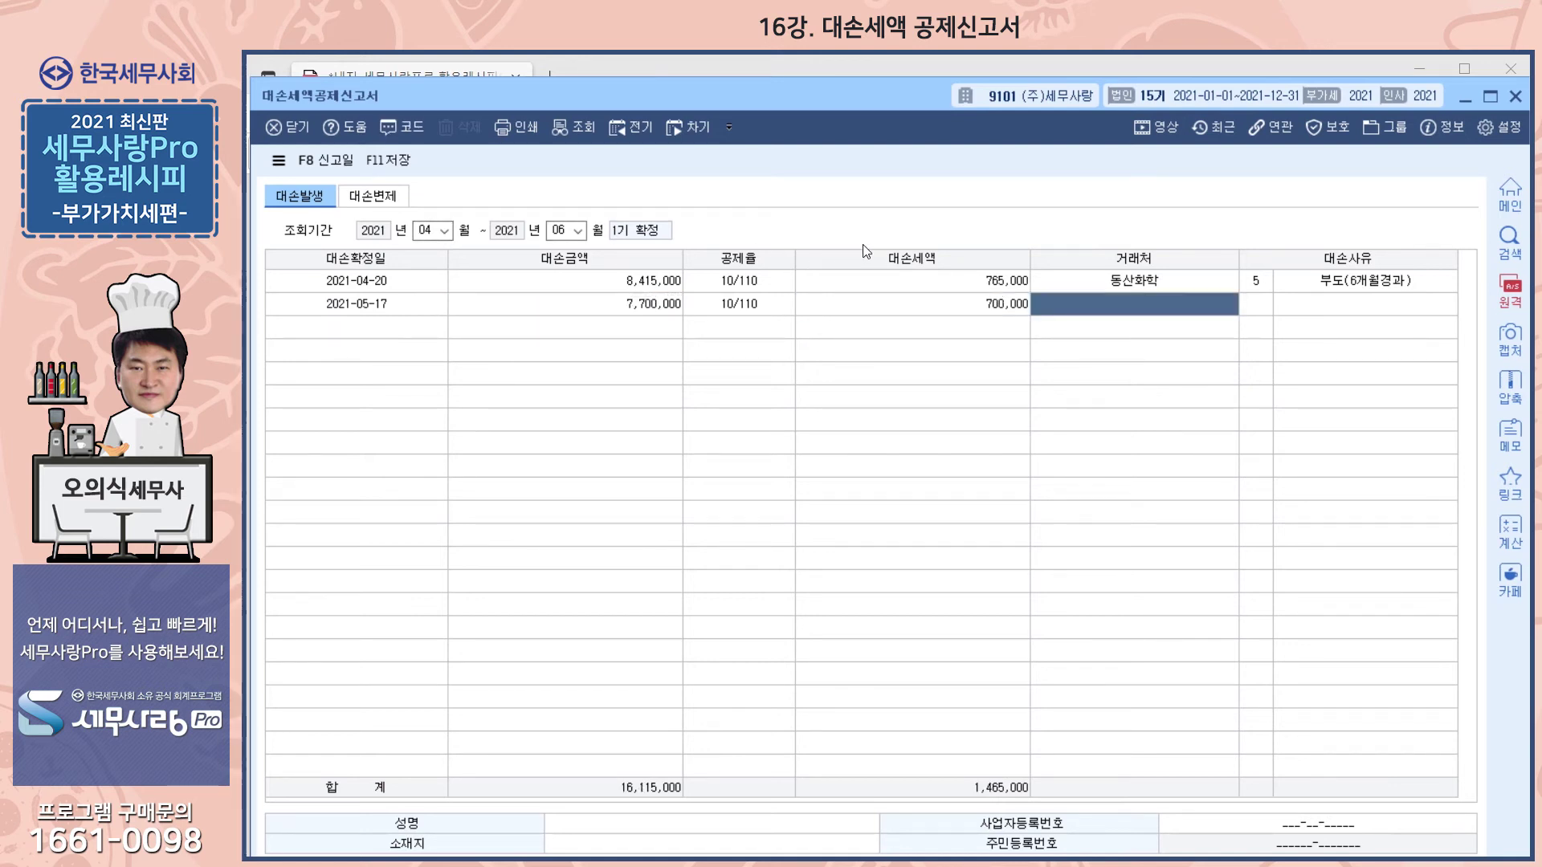
Look up 명동상사 as the second row's customer and set its bad-debt reason to 6:소멸시효완성.
key("F2")
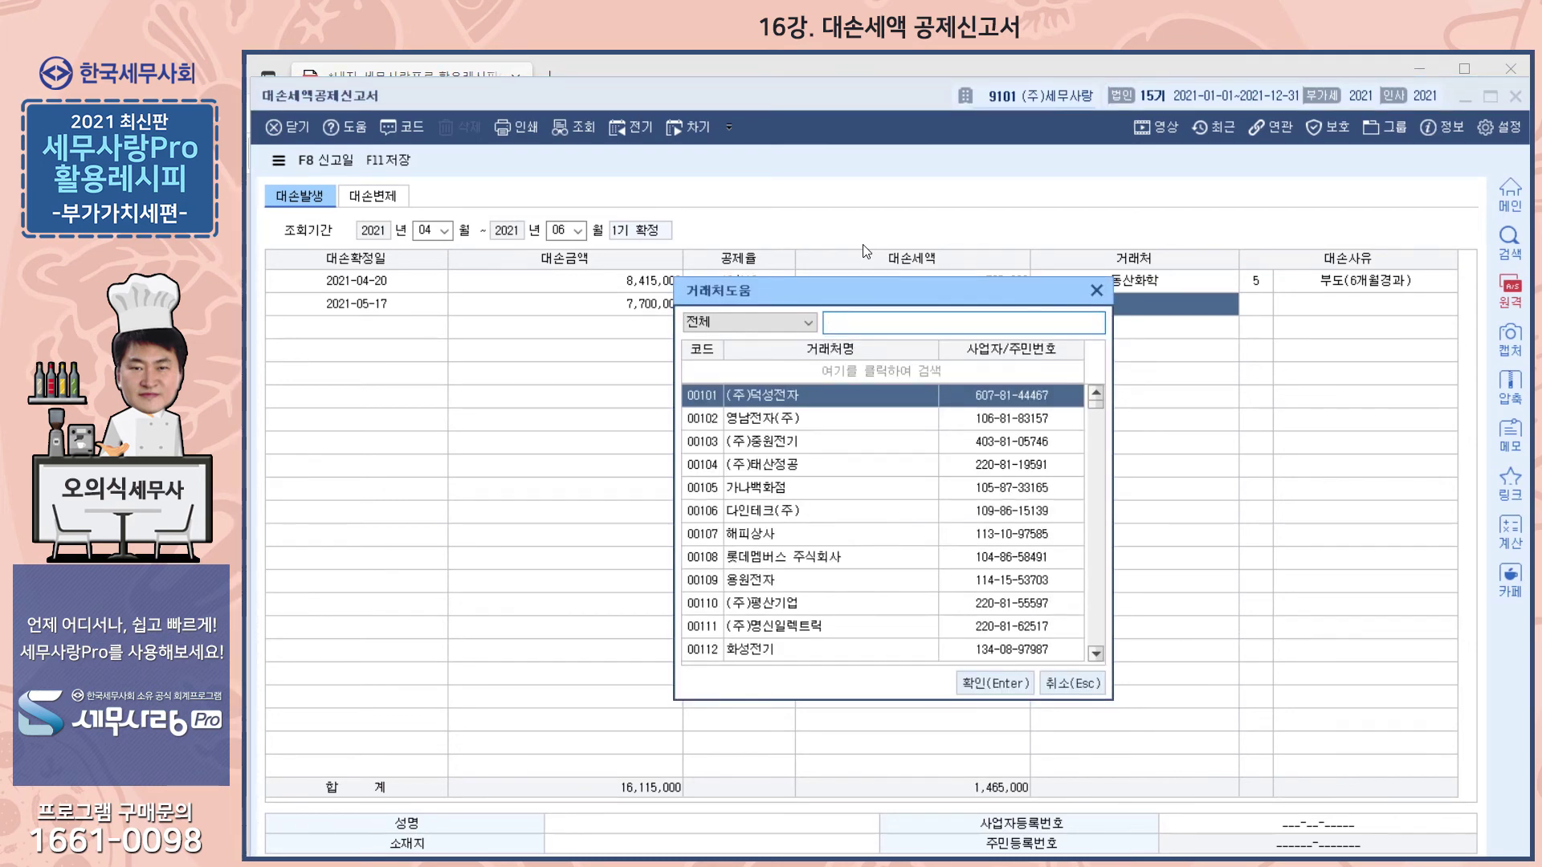
type("명동")
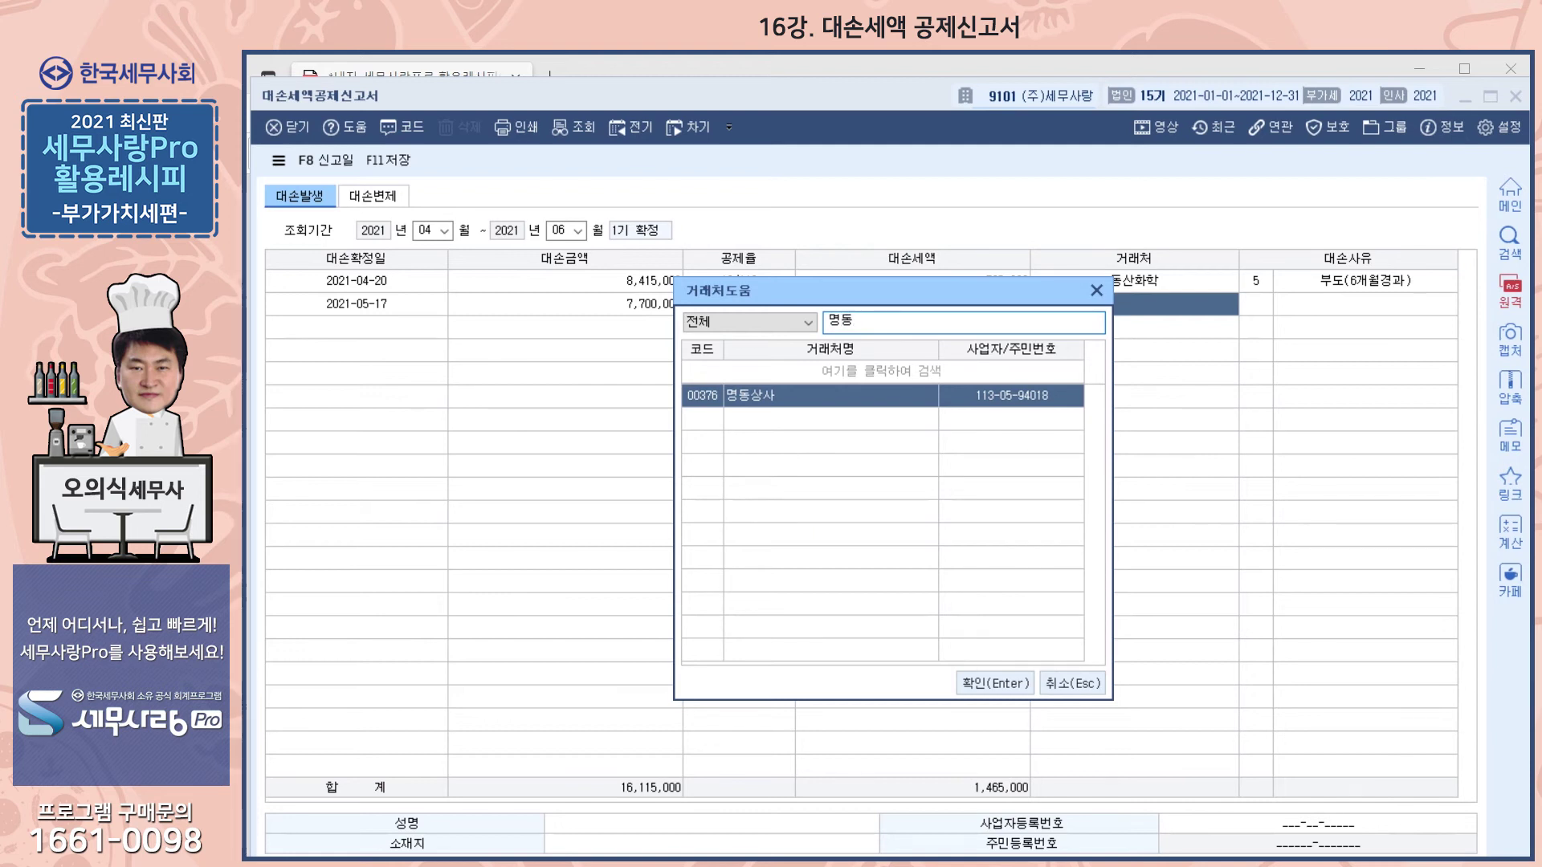
key("Return")
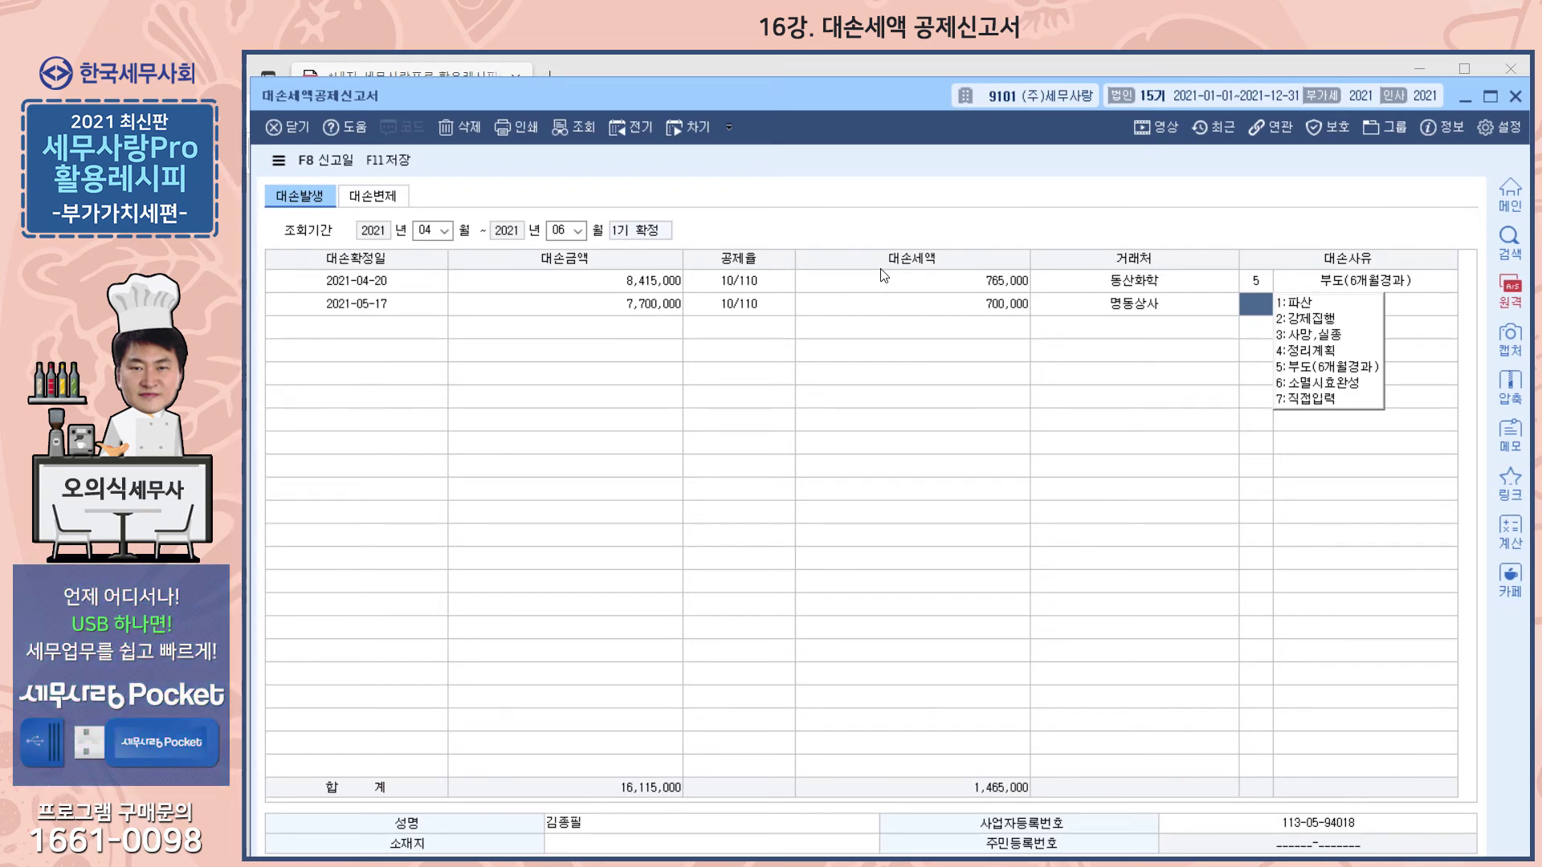
left_click(1344, 384)
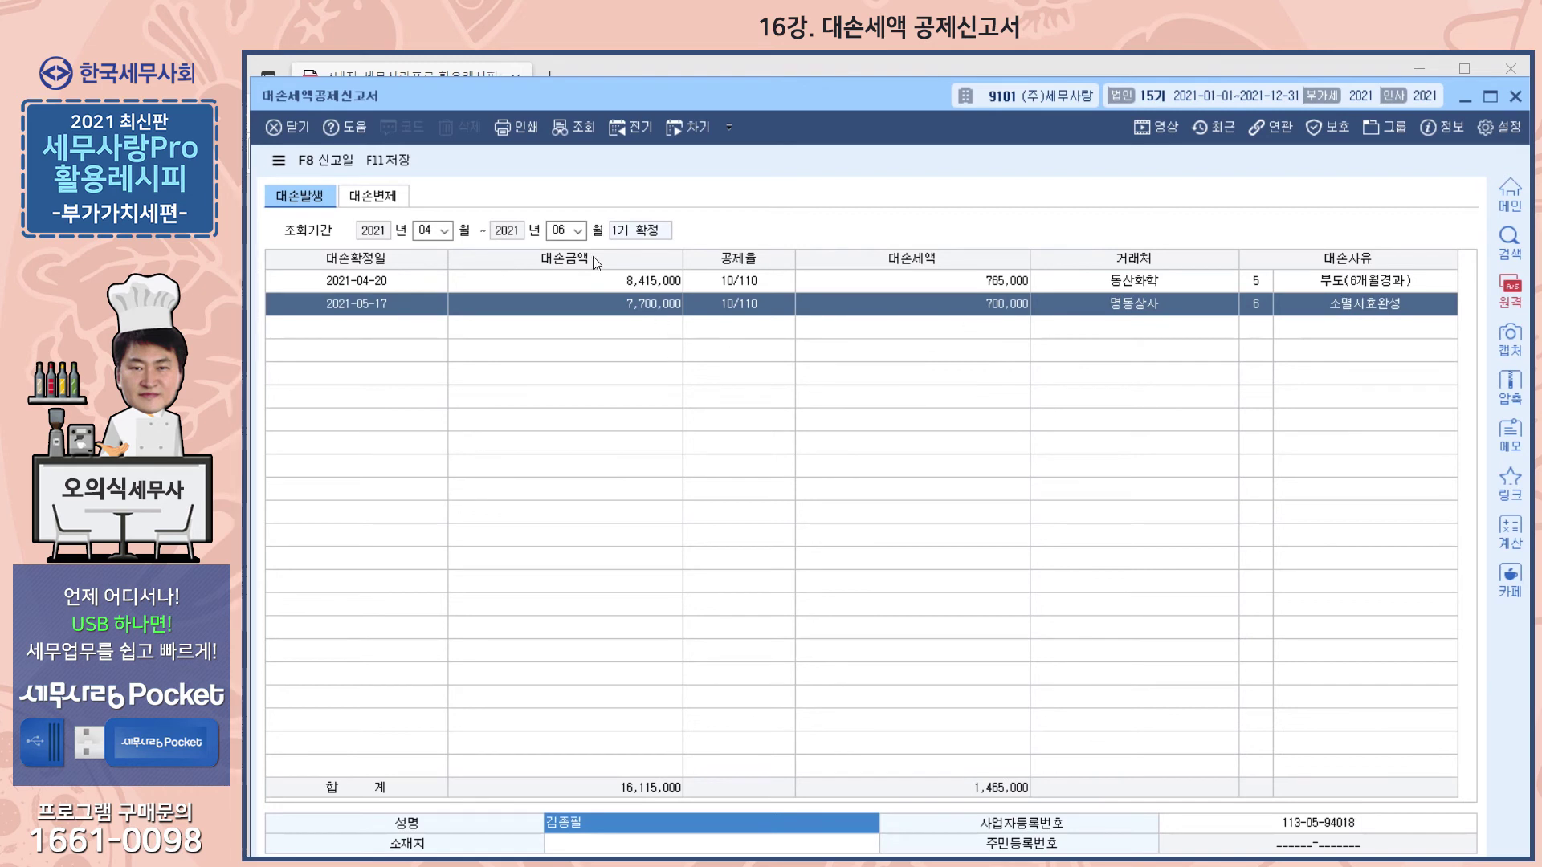
Save the 대손세액공제신고서 and return to the VAT menu.
left_click(393, 163)
left_click(977, 434)
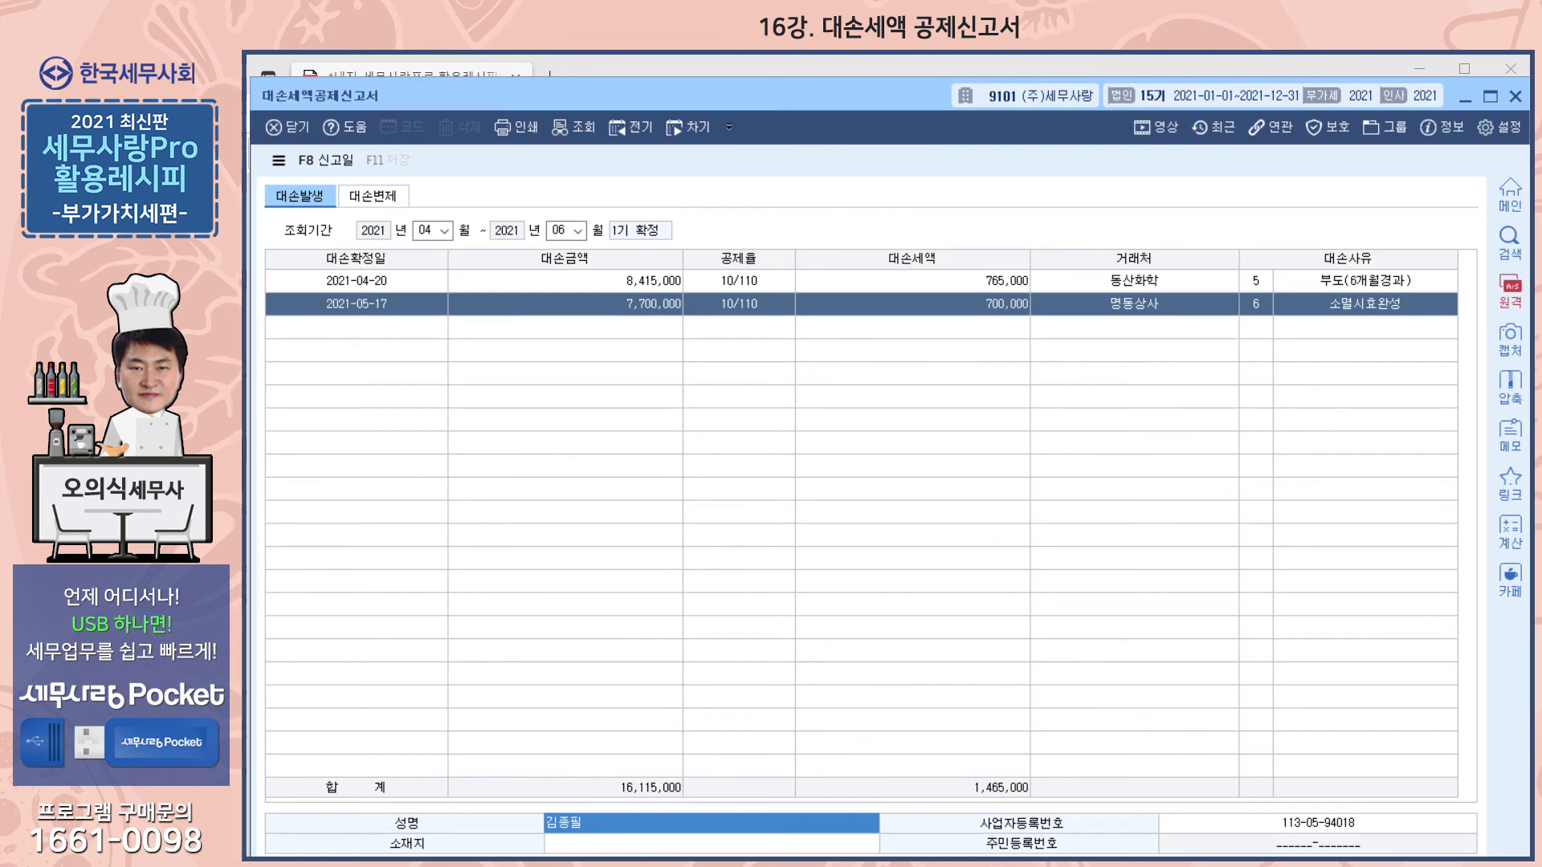
key("Escape")
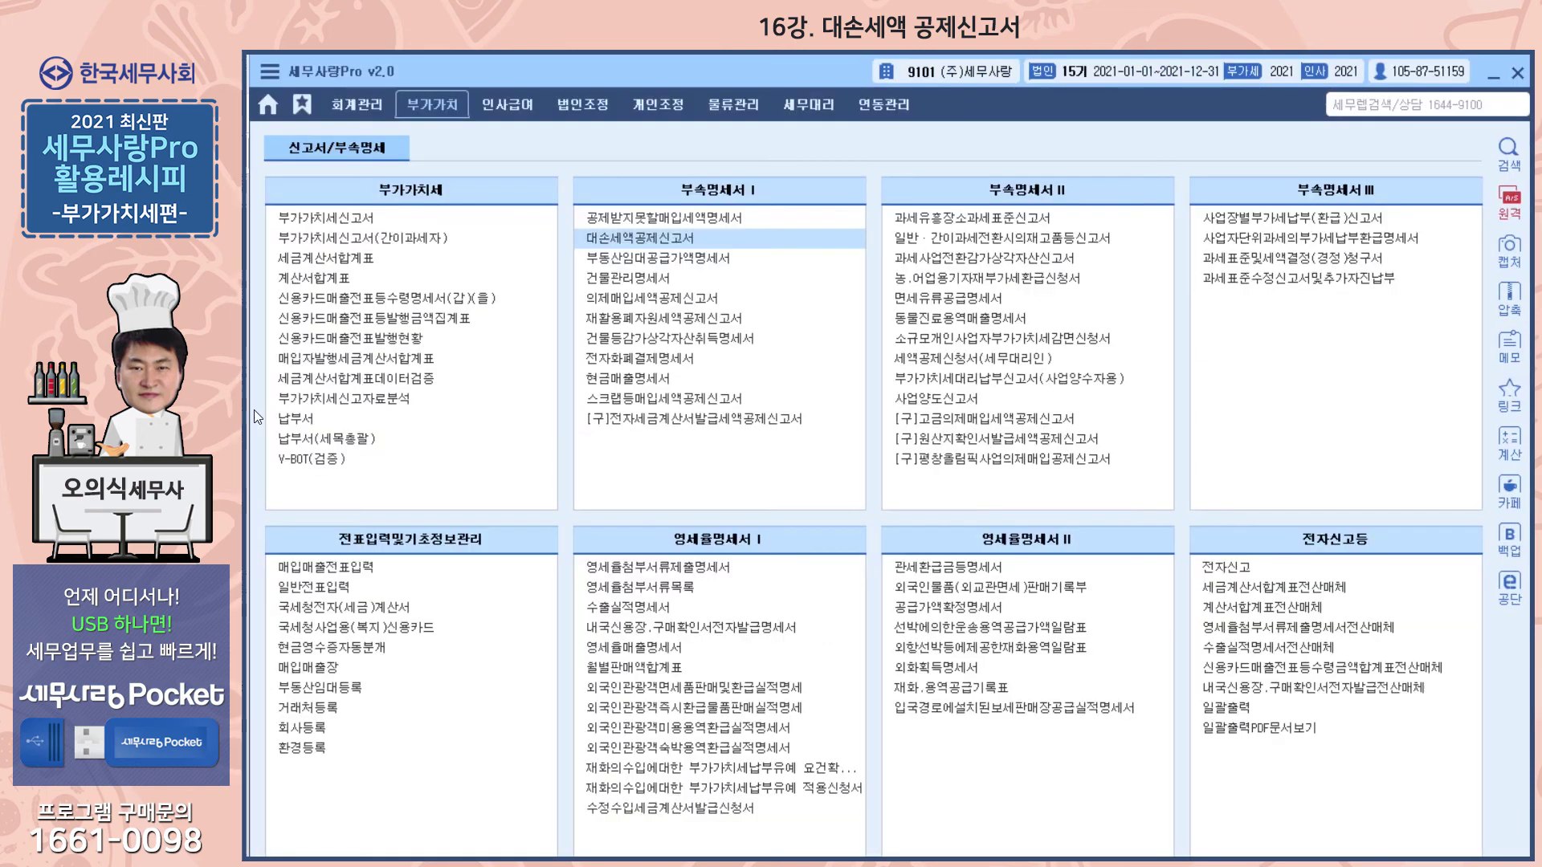
Open the 부가가치세신고서 for April 1 to June 30, 2021 as 1.정기신고, declining to load the previously saved data.
left_click(427, 217)
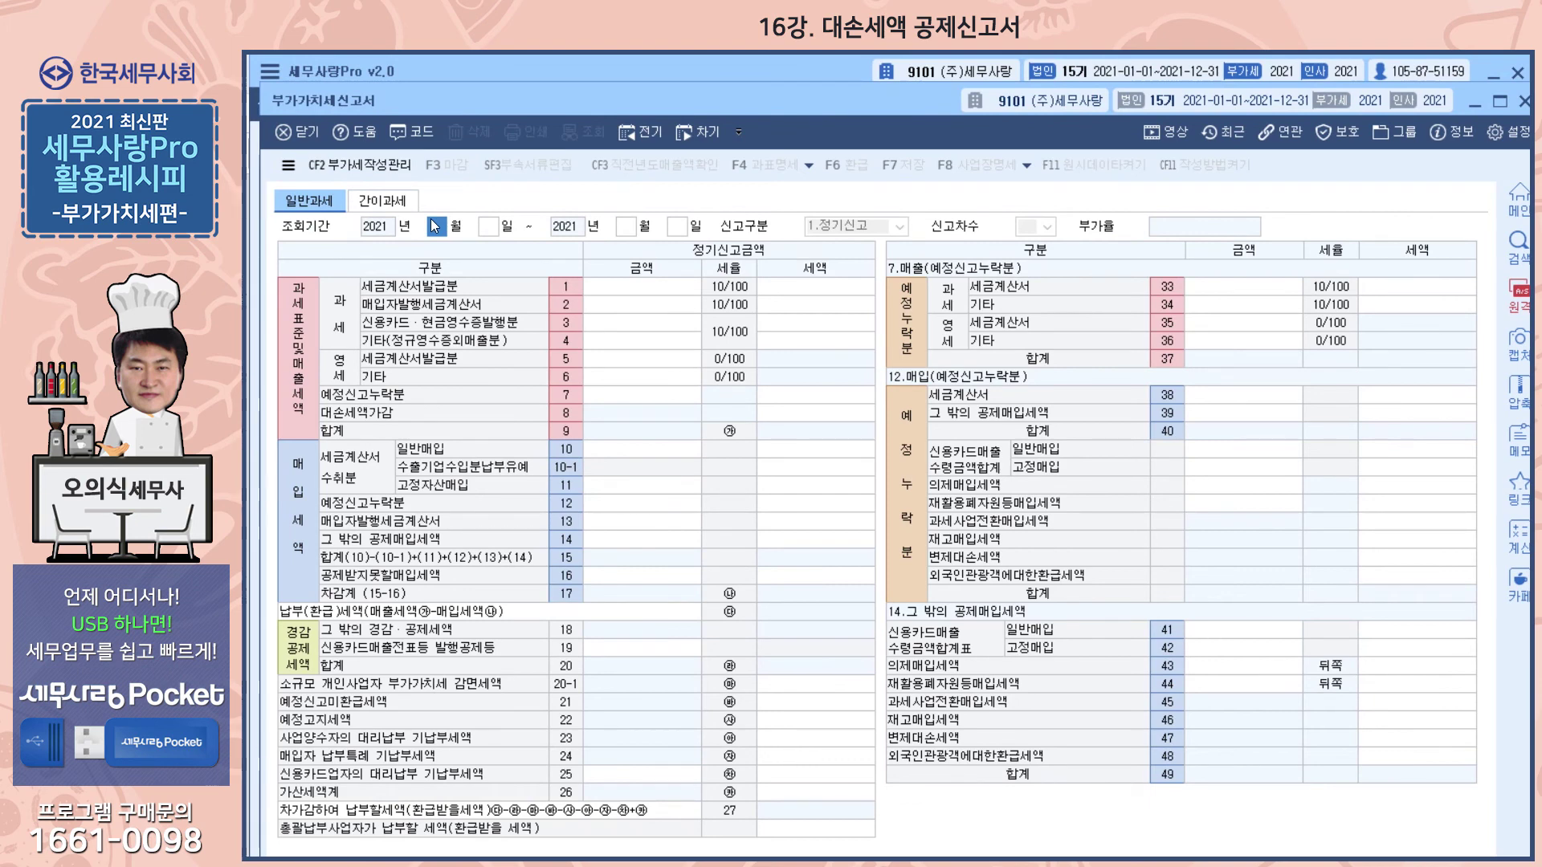
type("4")
key("Return")
key("Return")
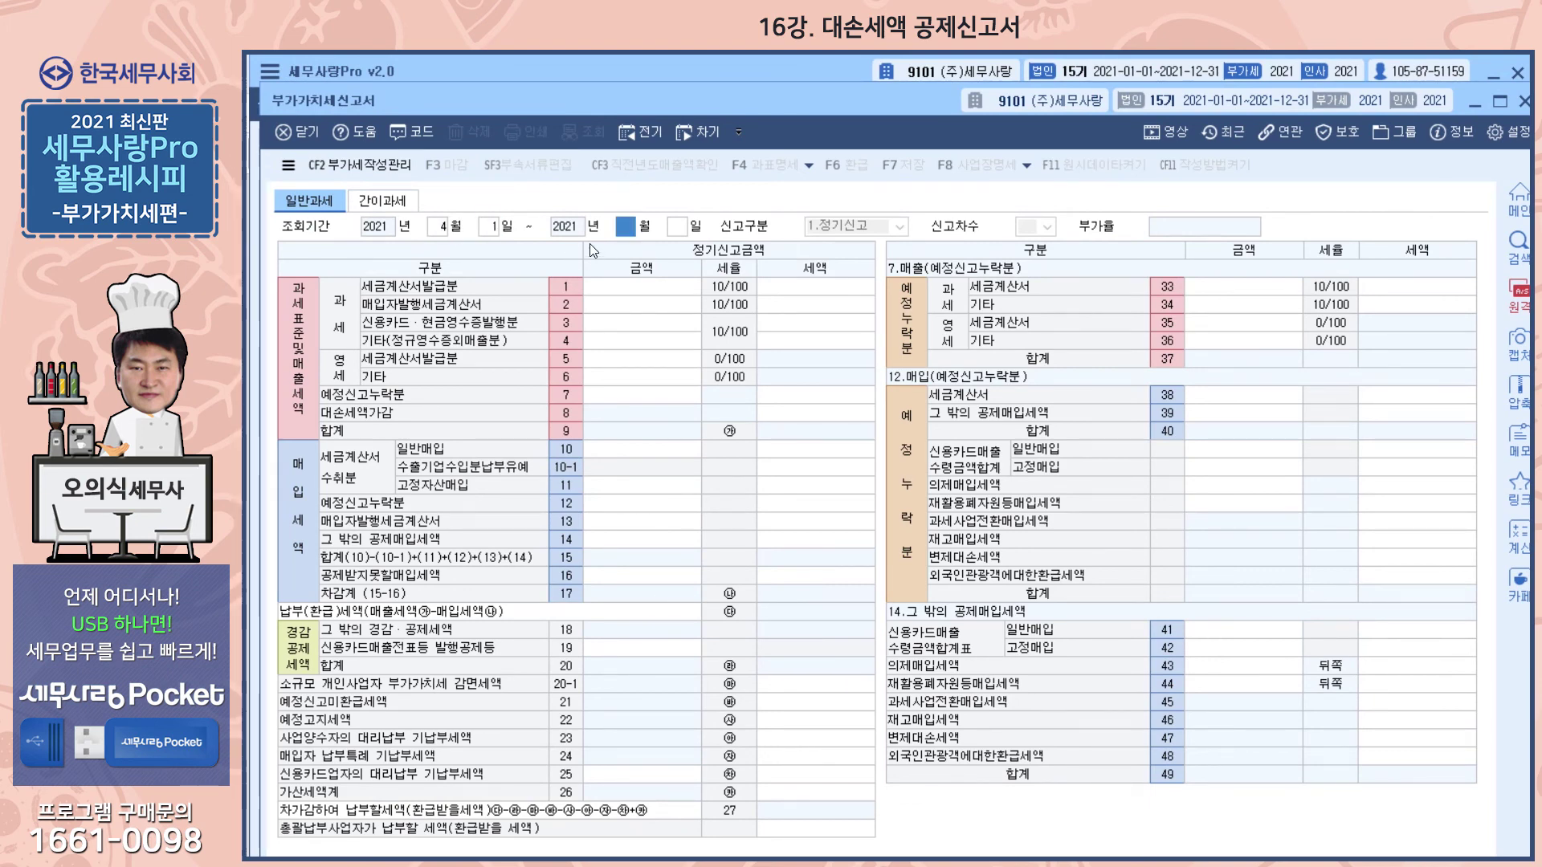
type("6")
key("Return")
key("Return")
key("Return")
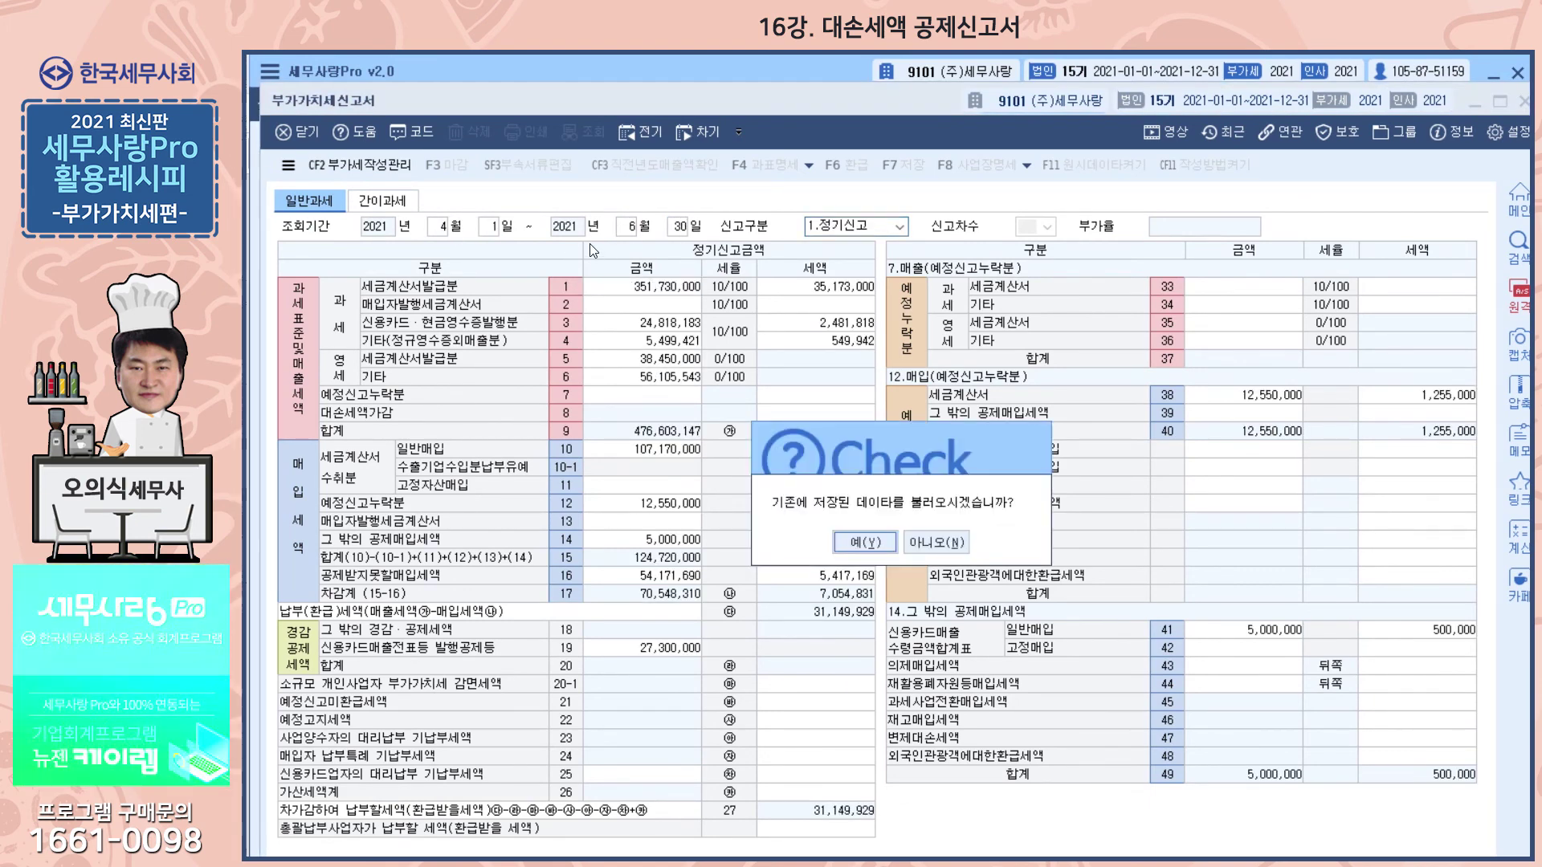
left_click(937, 543)
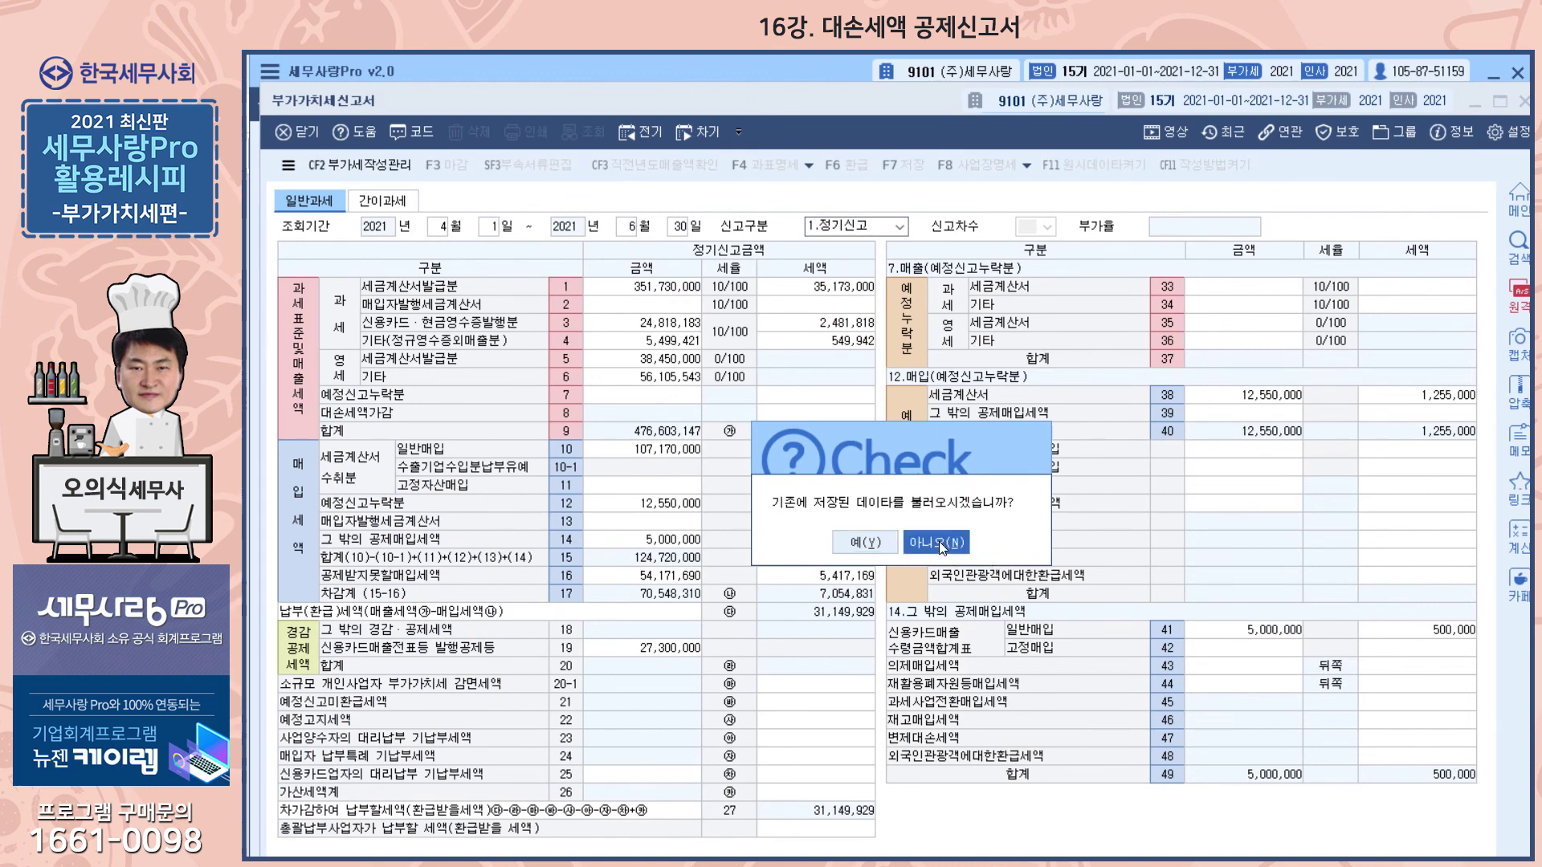
Compare the tax on line 8 대손세액가감 with the 대손세액공제신고서 total, and return to the 부가가치세신고서.
left_click(845, 414)
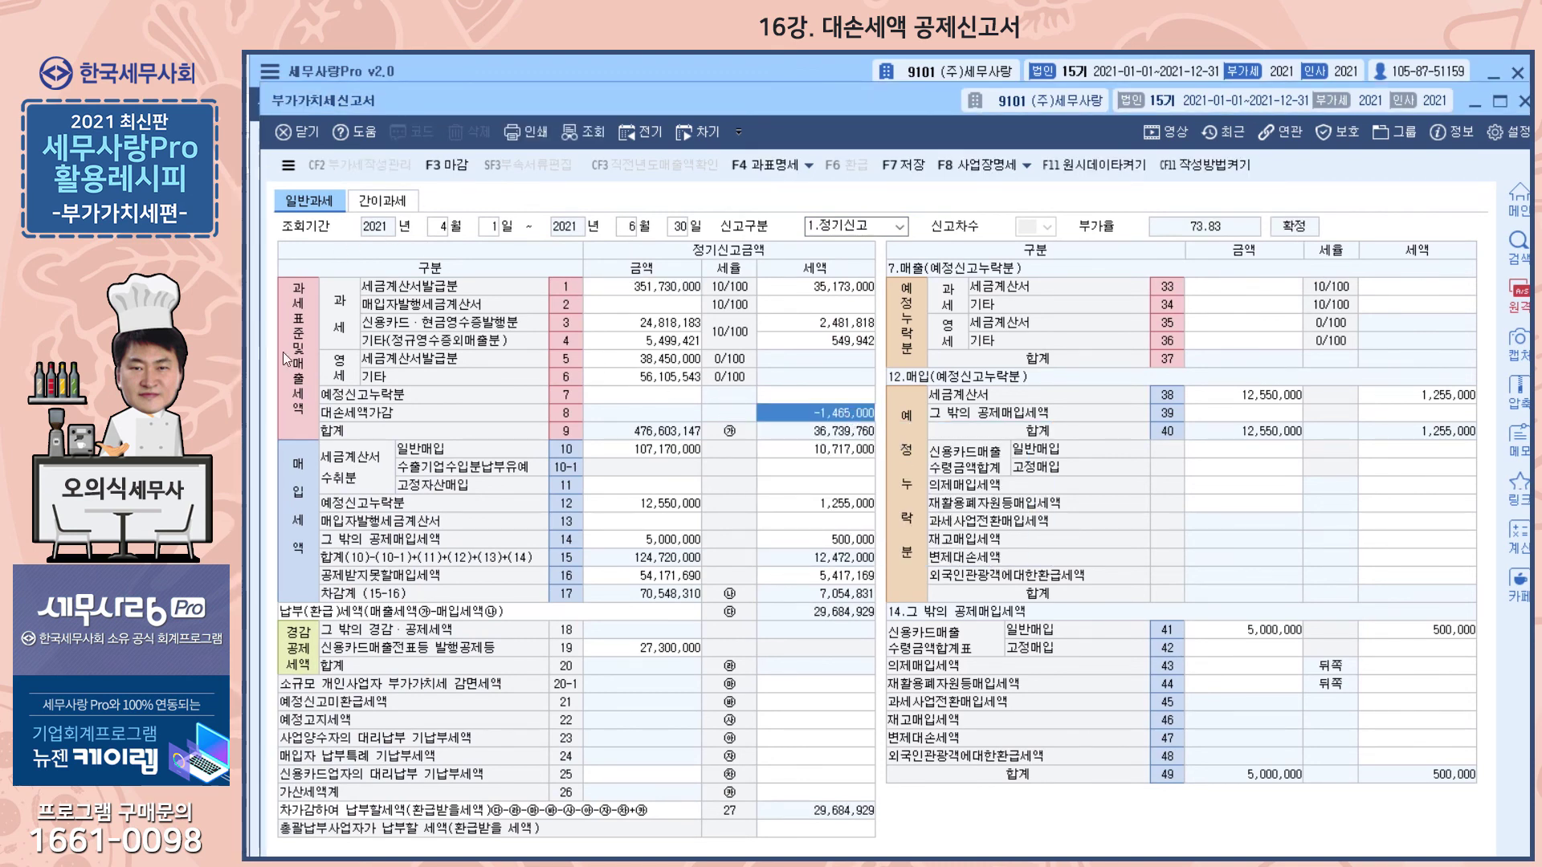
key("Return")
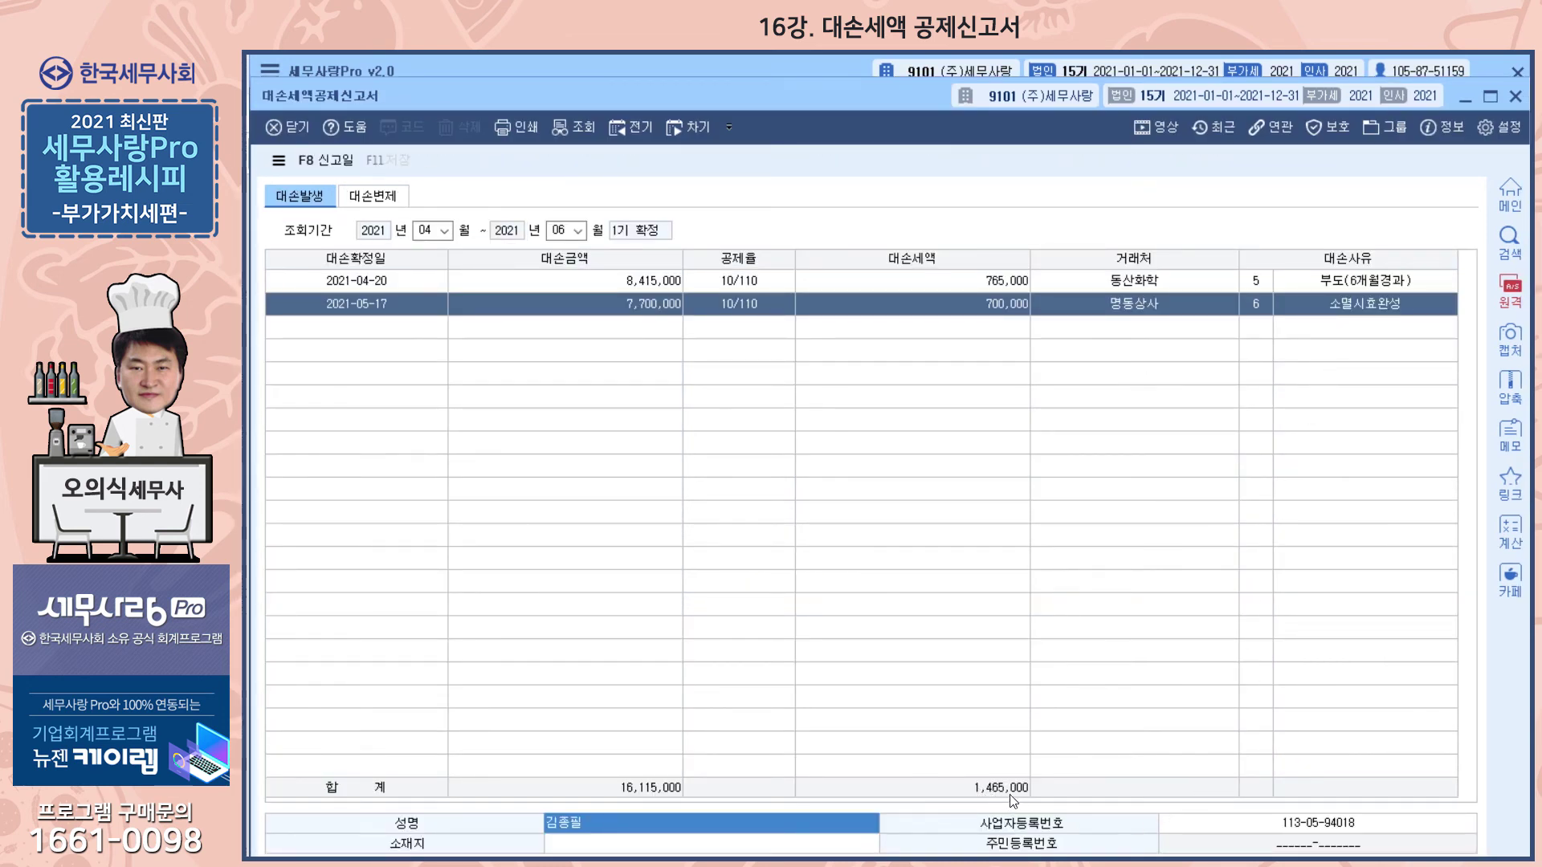
key("Escape")
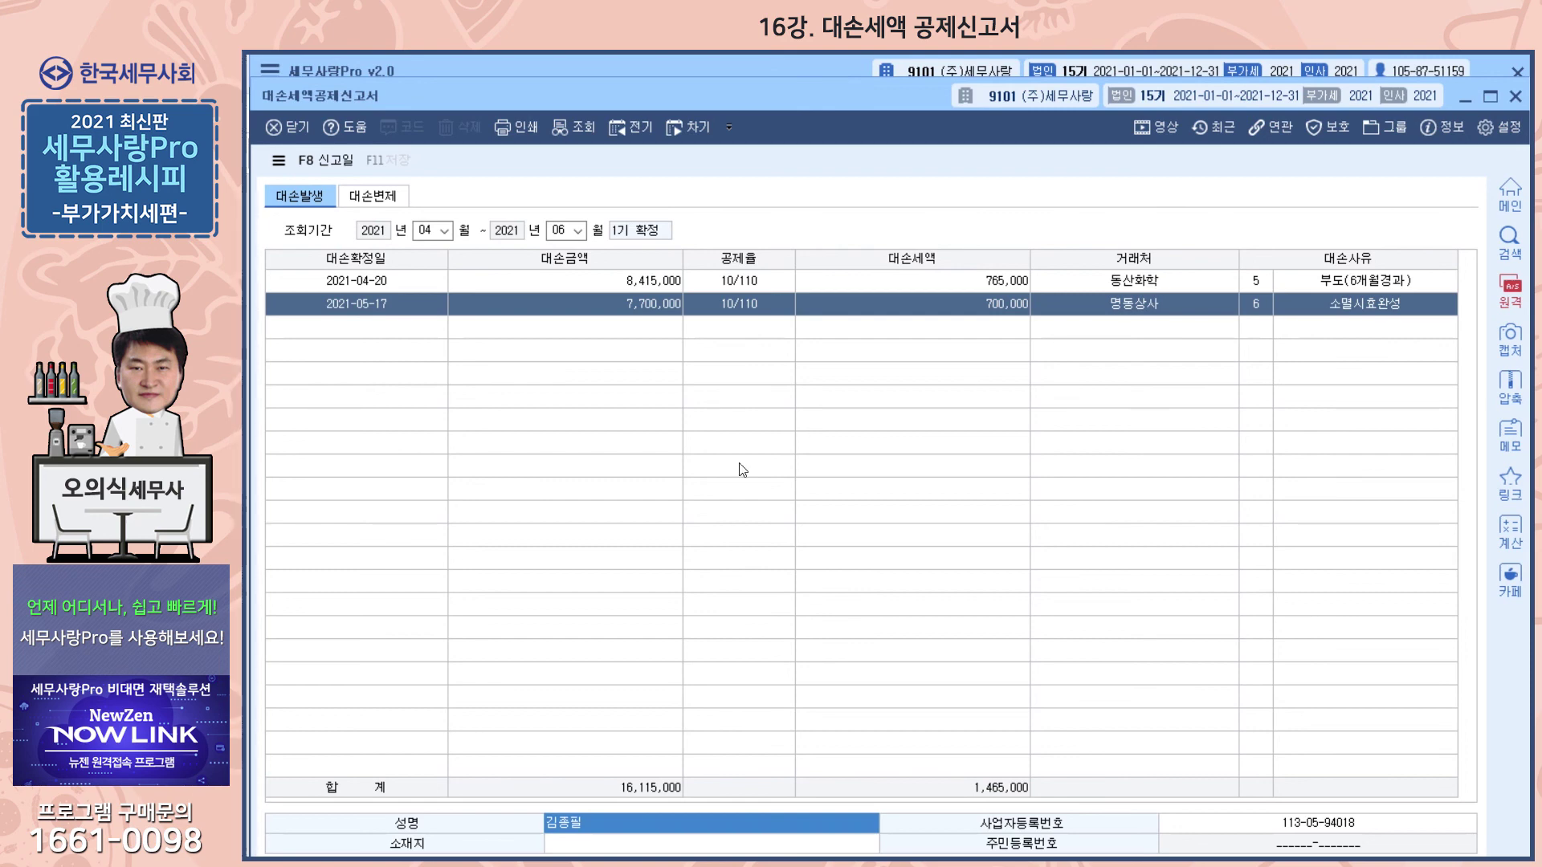
key("alt+Tab")
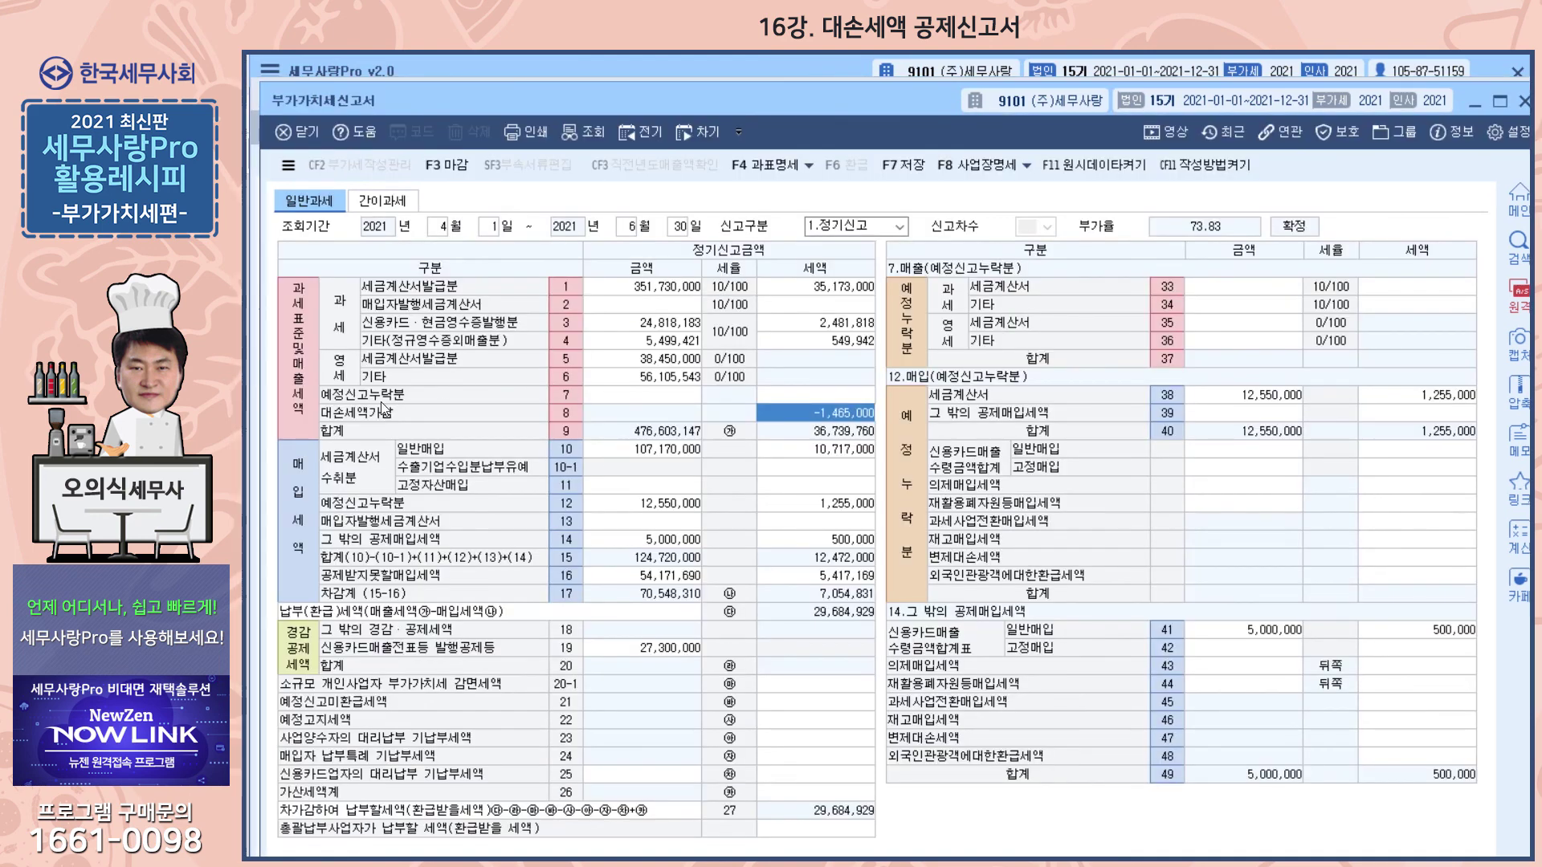